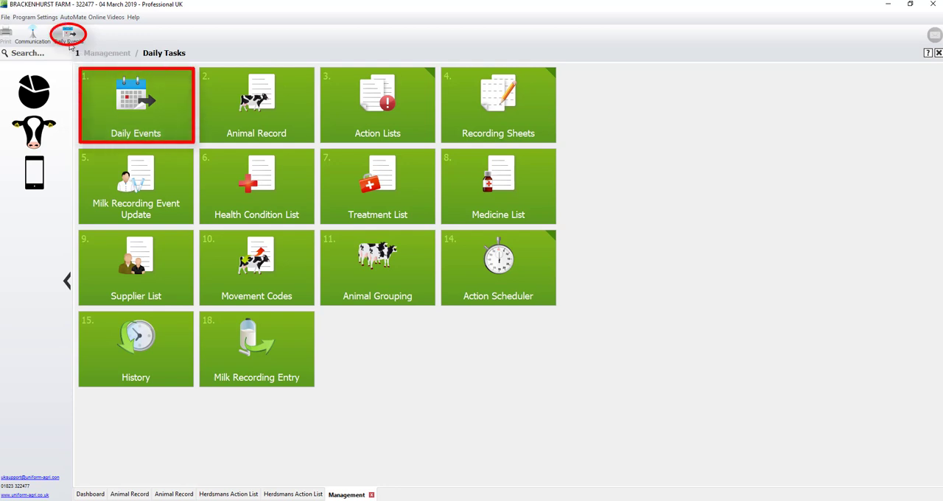
Open Daily Events and start a Serving event for cow 61.
left_click(69, 37)
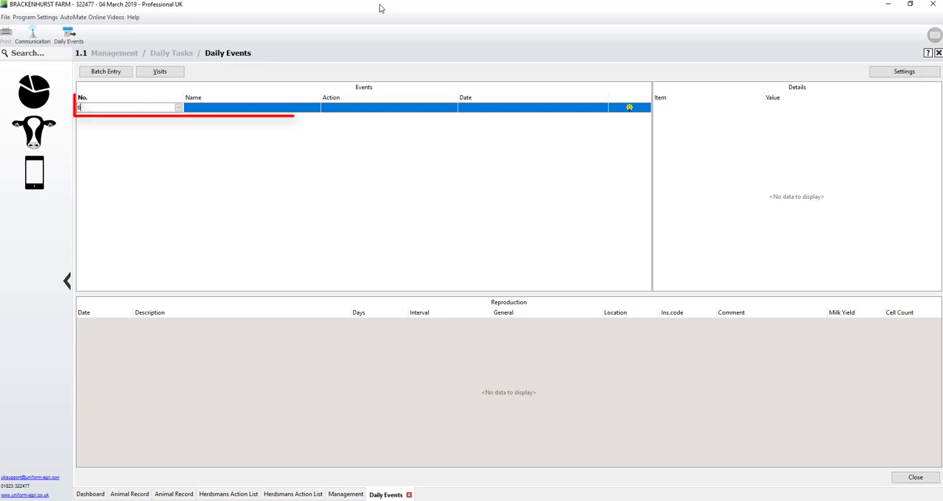
type("61")
key("Return")
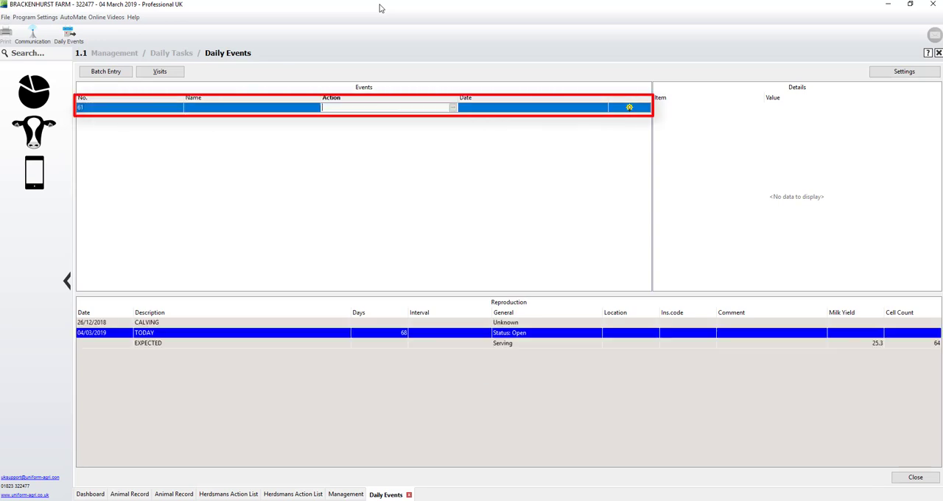
key("Return")
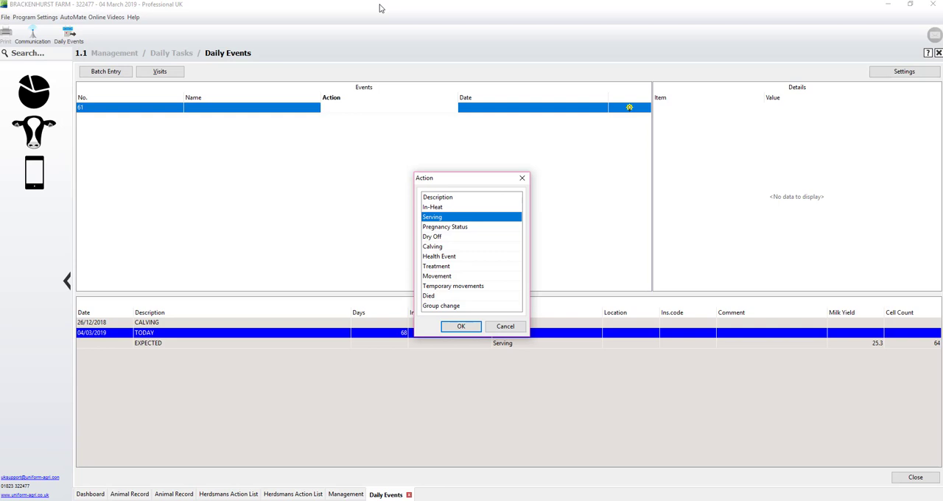
key("Return")
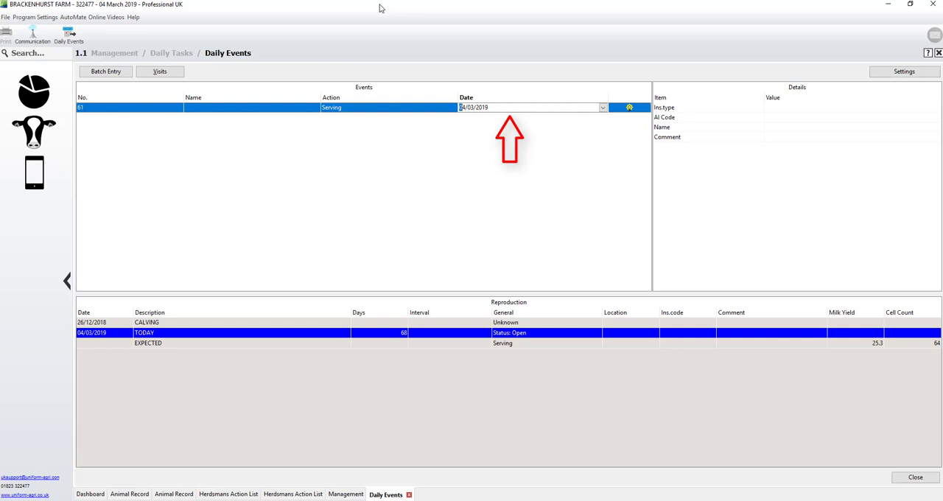
Date cow 61's serving 04/03/2019 and accept D.I.Y. AI as the insemination type.
left_click(603, 108)
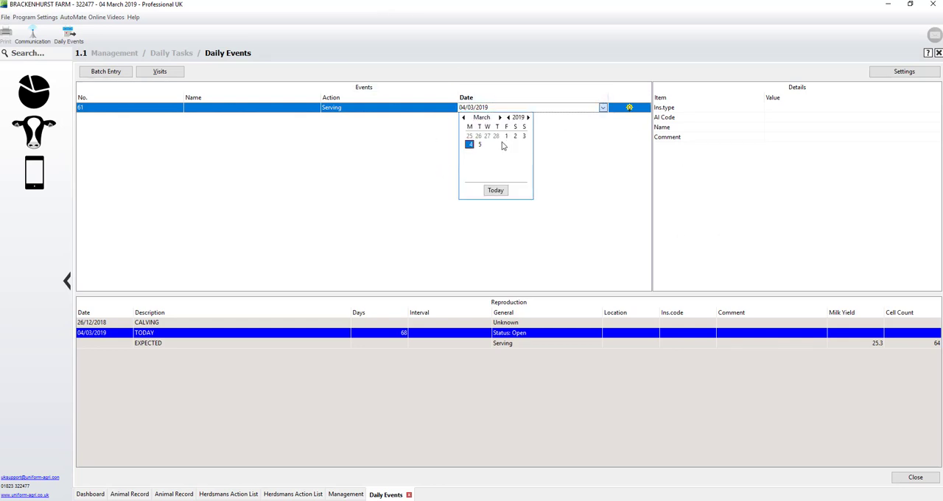
left_click(501, 106)
left_click(501, 107)
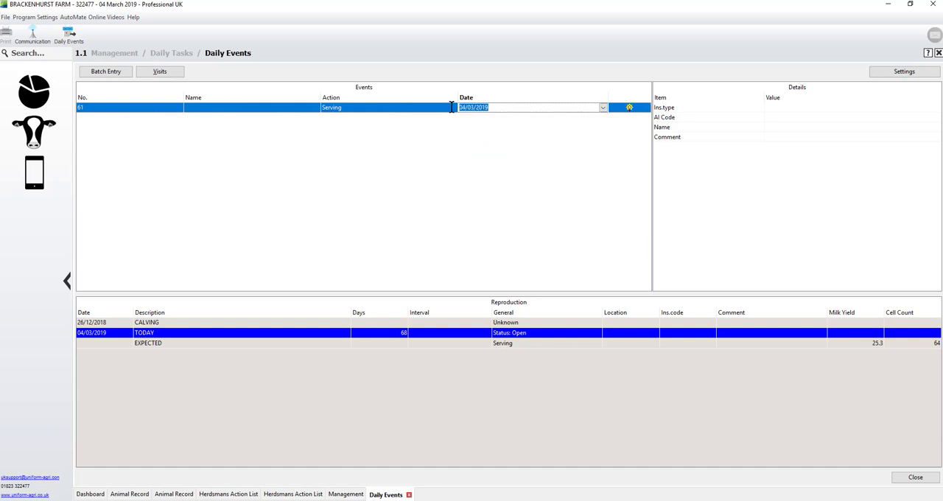
key("BackSpace")
type("07032019")
double_click(464, 109)
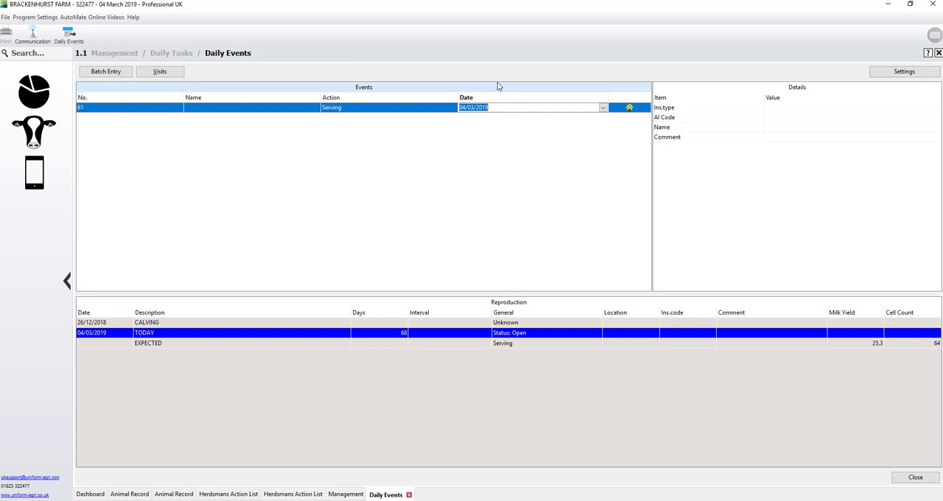
key("Tab")
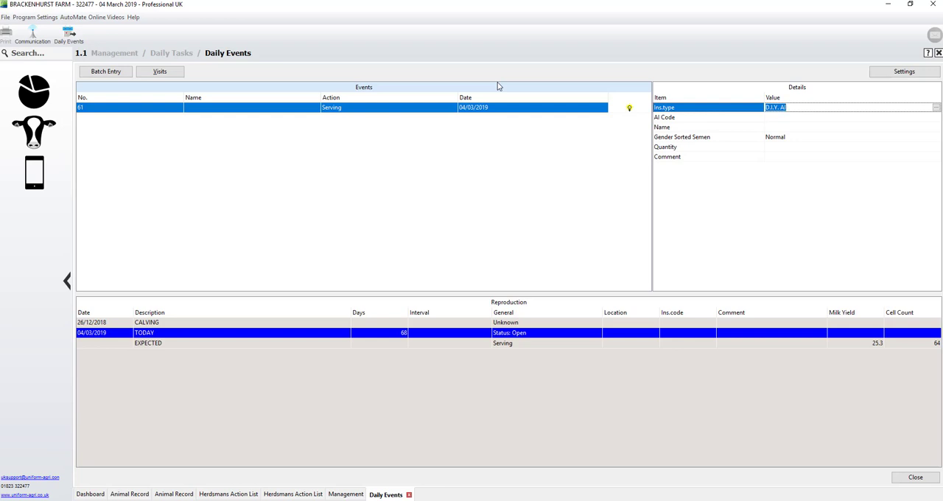
key("Tab")
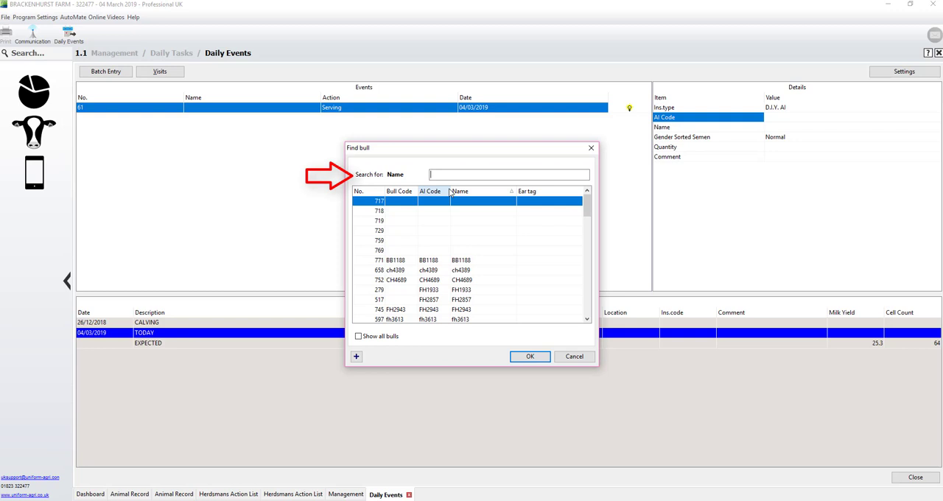
Choose bull ch4389 for cow 61's serving and record it with Normal semen, quantity 1.00 and no comment.
left_click(436, 193)
left_click(475, 190)
left_click(475, 174)
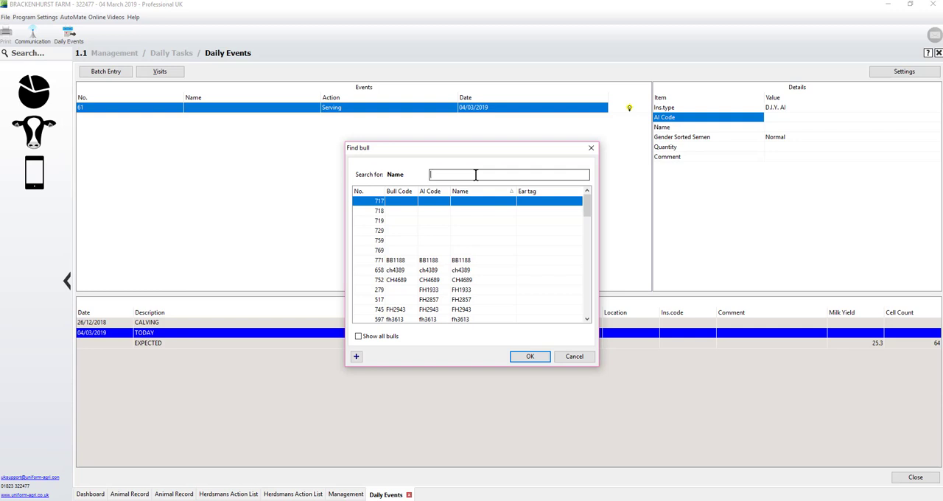
left_click(477, 271)
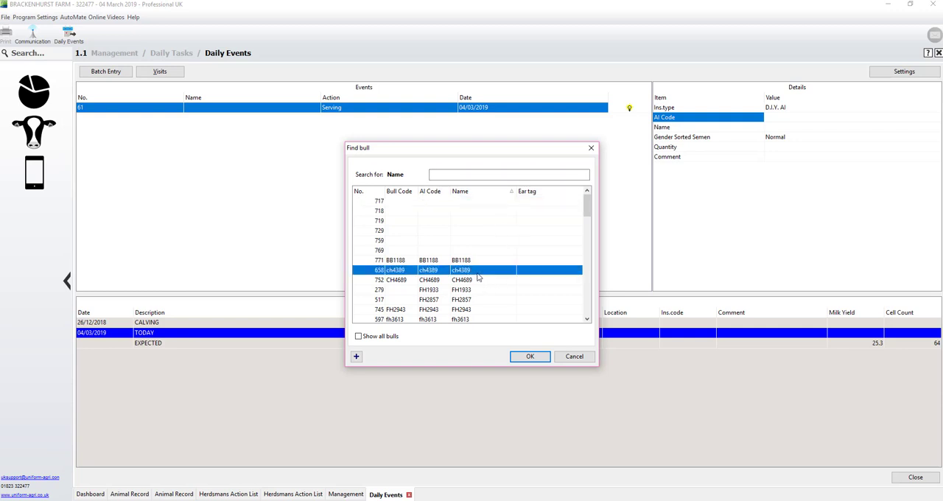
double_click(479, 271)
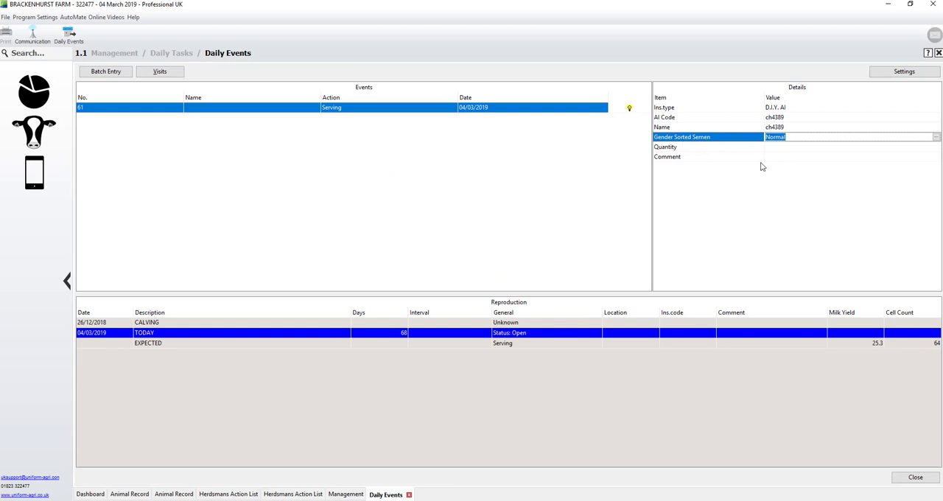
key("Return")
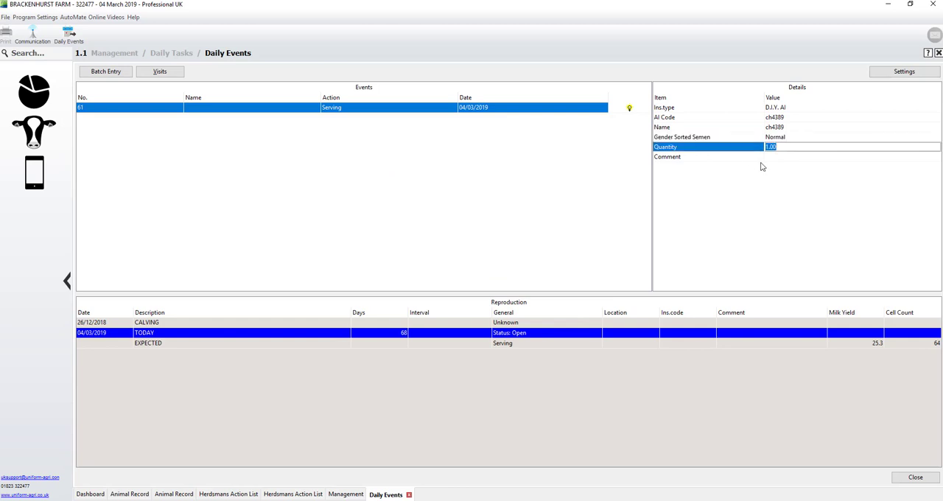
key("Return")
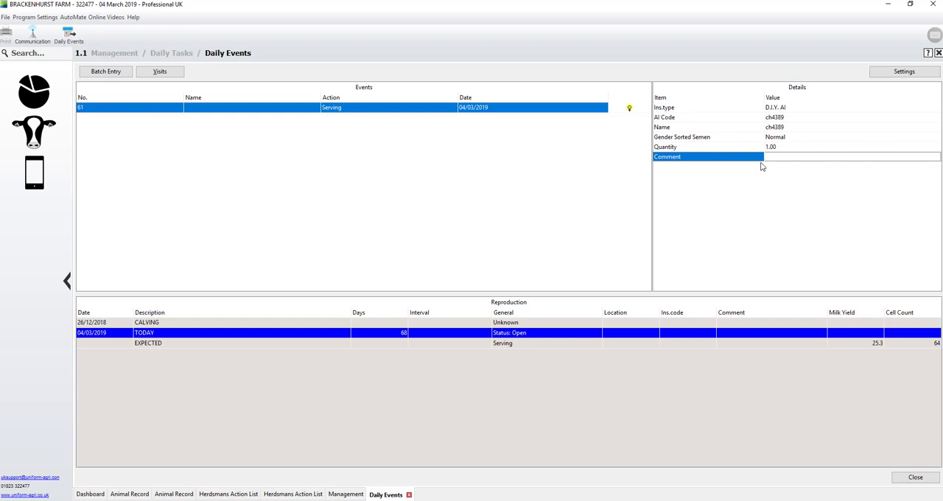
key("Return")
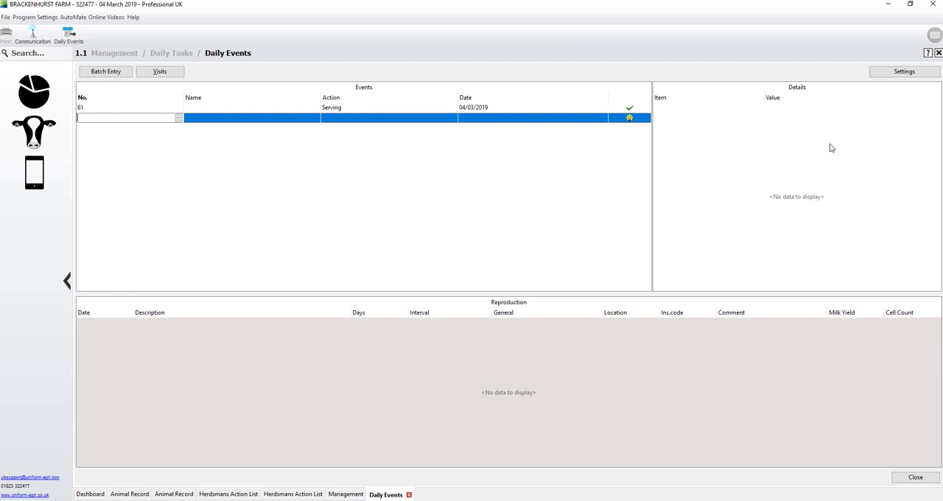
In the Cow Calendar settings, enable Register Oestrus Signs for heats and Record calving ease for calvings, and save.
left_click(890, 72)
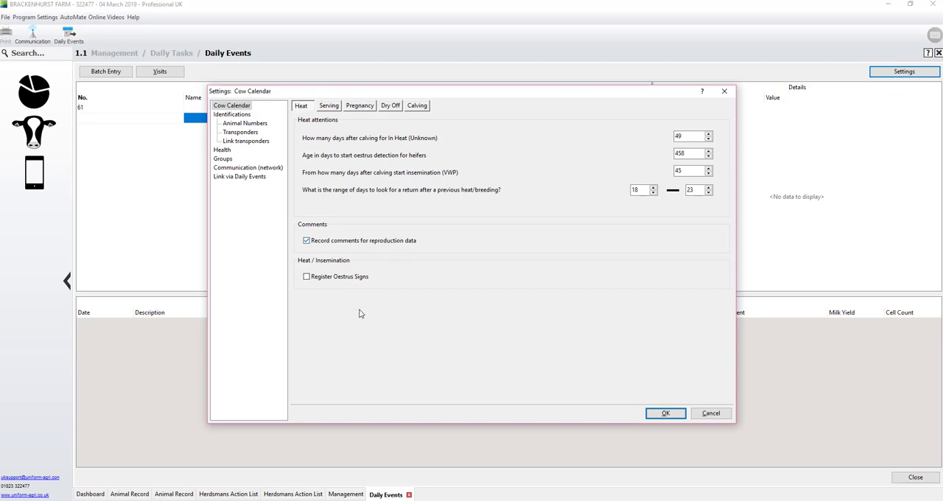
left_click(336, 277)
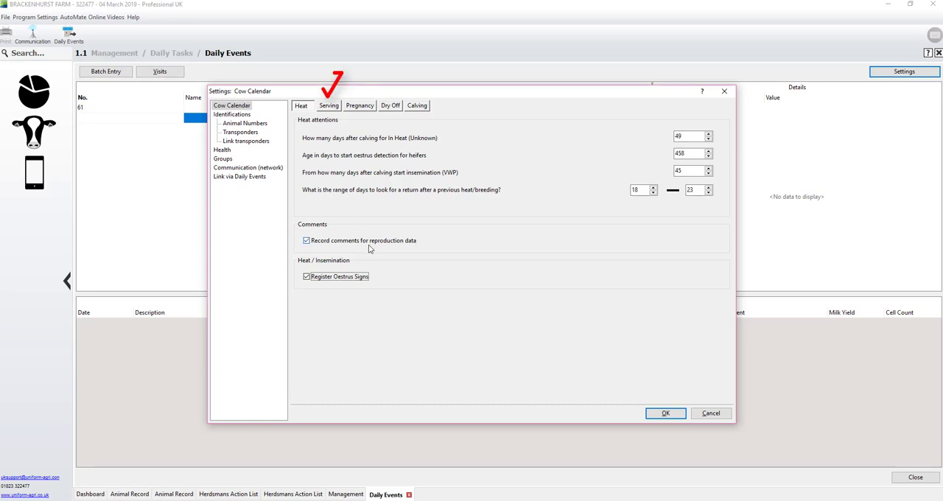
left_click(328, 105)
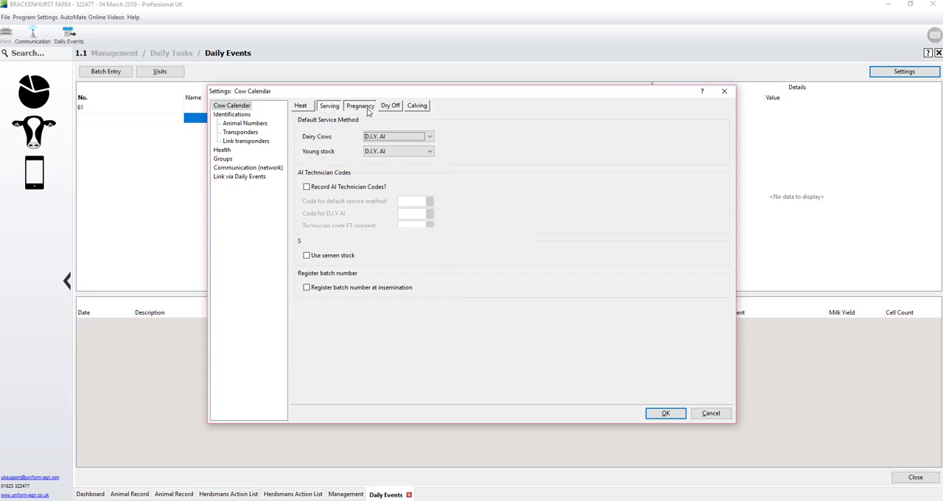
left_click(366, 109)
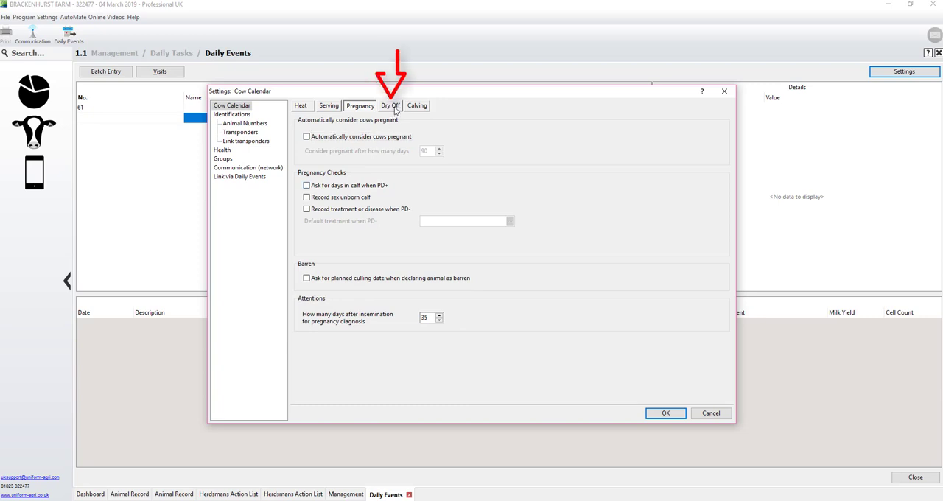
left_click(392, 106)
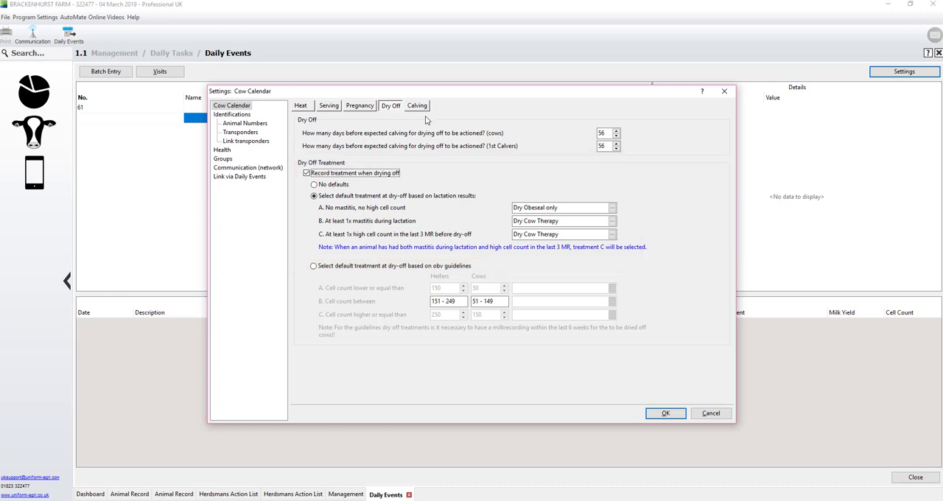
left_click(418, 106)
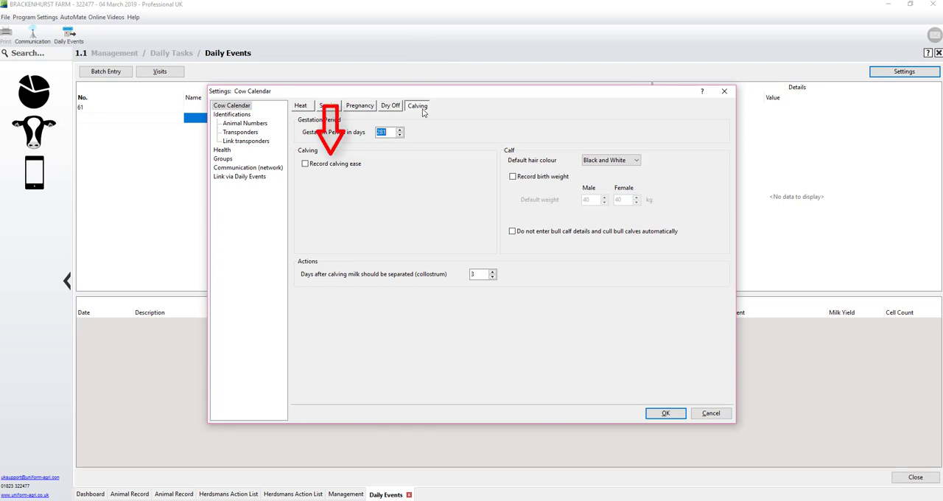
left_click(337, 164)
left_click(674, 411)
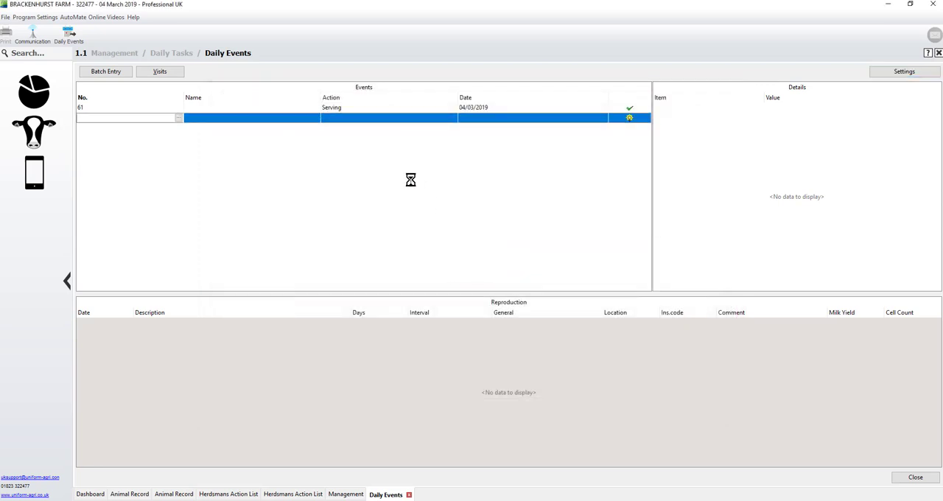
Add a Serving event for cow 244 dated 02/03/2019.
type("244")
key("Tab")
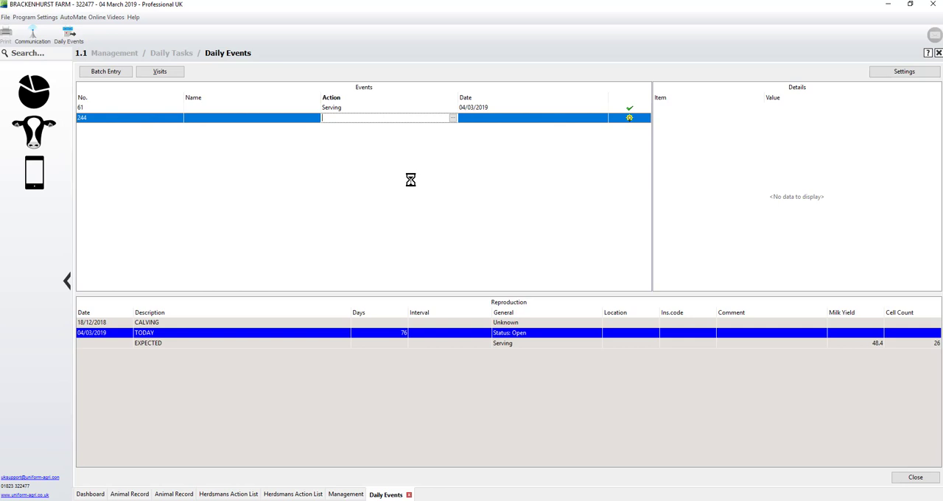
type("Serving")
key("Tab")
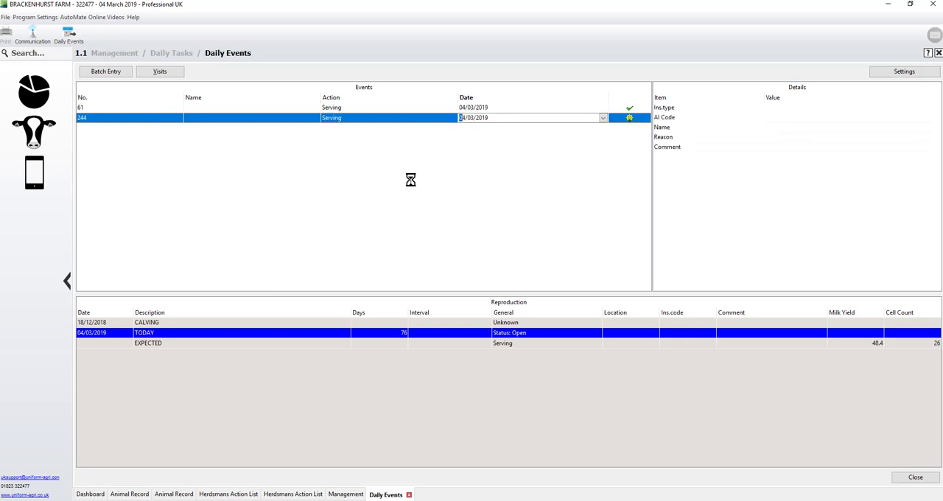
key("minus")
key("Tab")
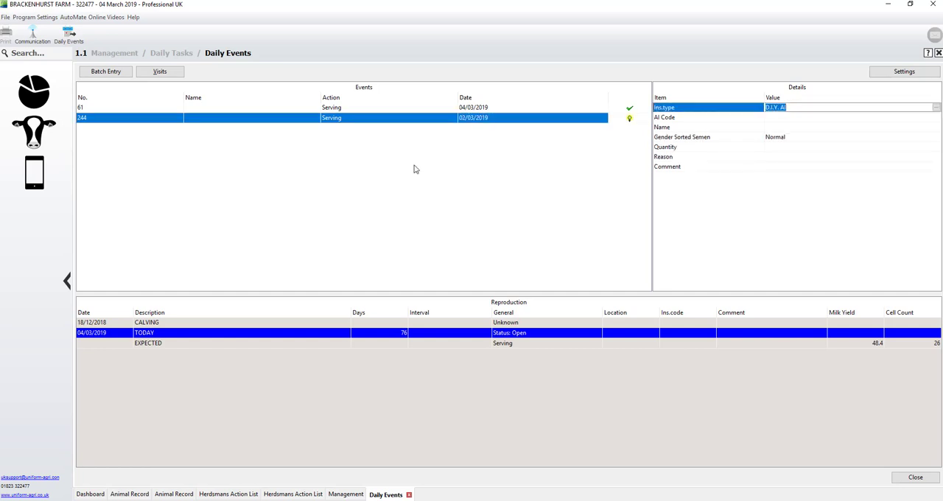
Accept D.I.Y. AI as the insemination type and choose bull FH2943 for cow 244's serving.
key("Return")
key("Return")
key("Down")
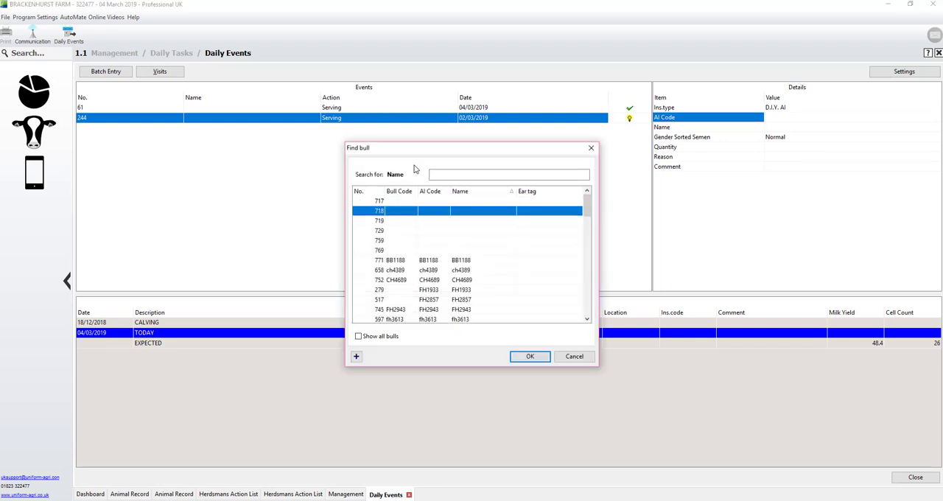
key("Down")
key("Down")
key("Down")
key("Down")
key("Down")
key("Down")
key("Down")
key("Down")
key("Down")
key("Return")
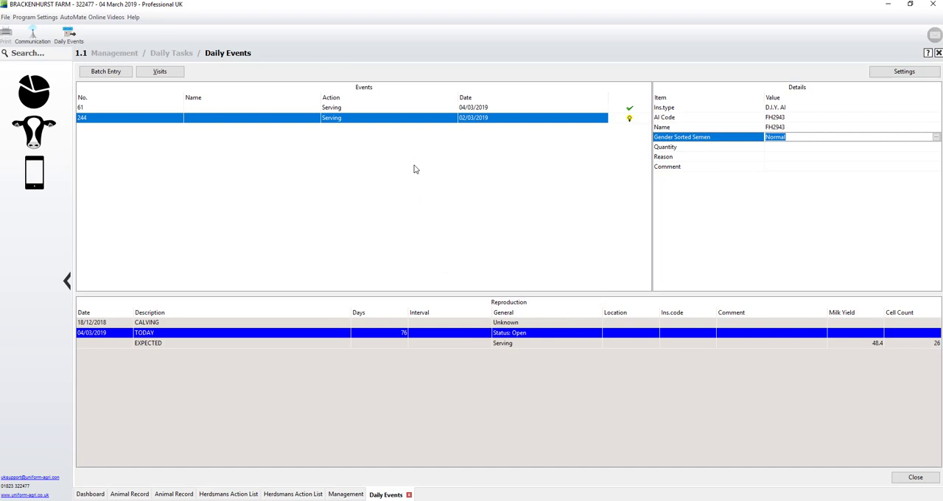
Record cow 244's serving with Normal semen, quantity 1.00, the reason Standing heat and no comment.
key("Return")
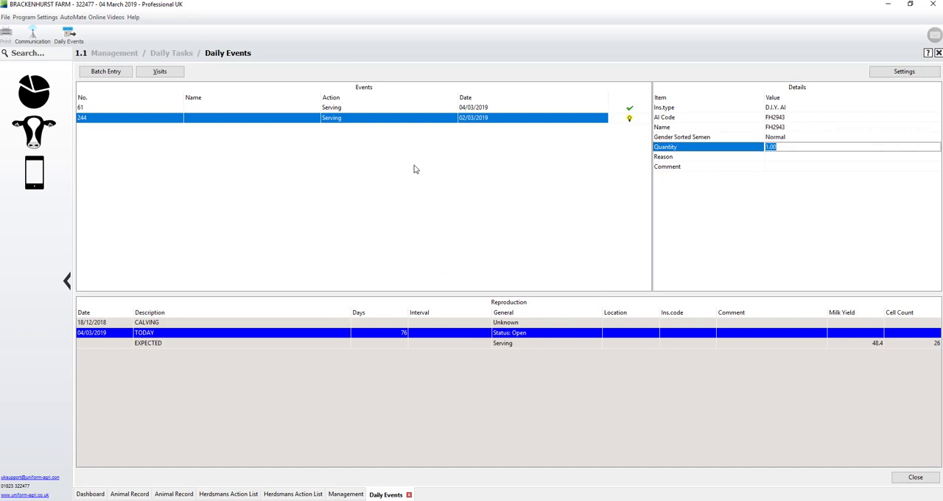
key("Return")
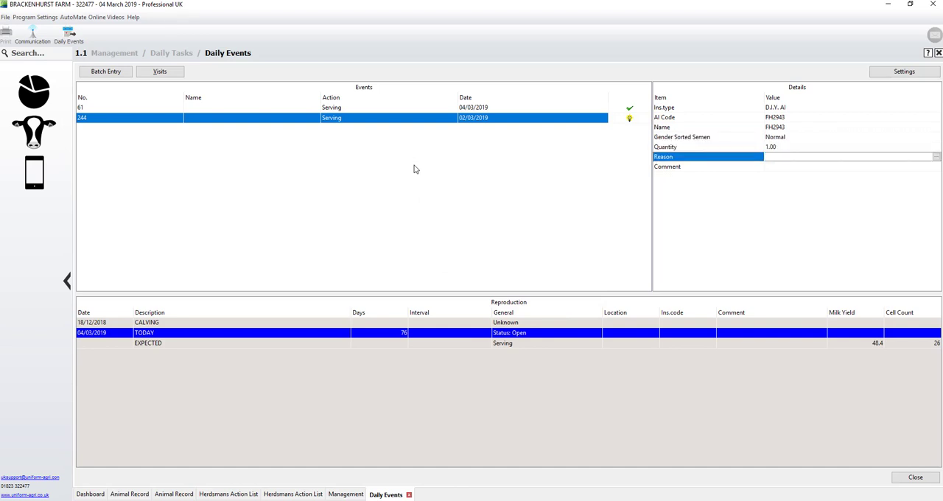
key("Return")
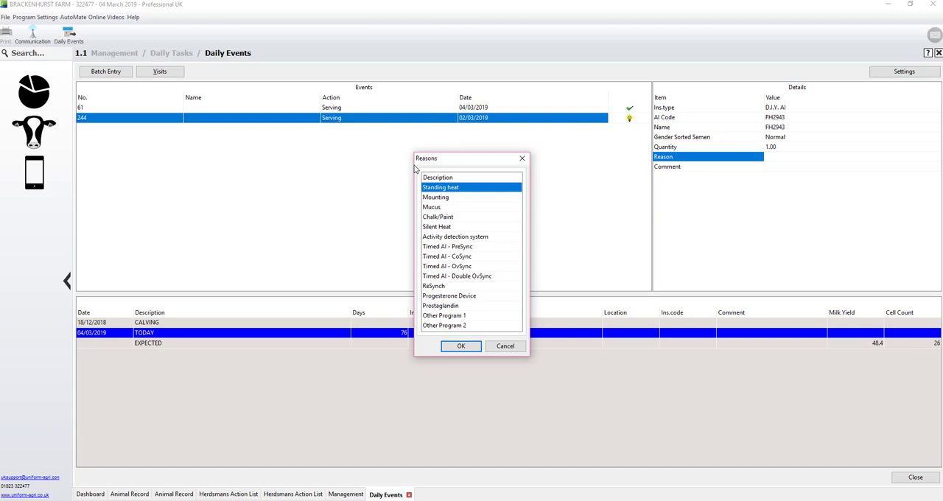
key("Return")
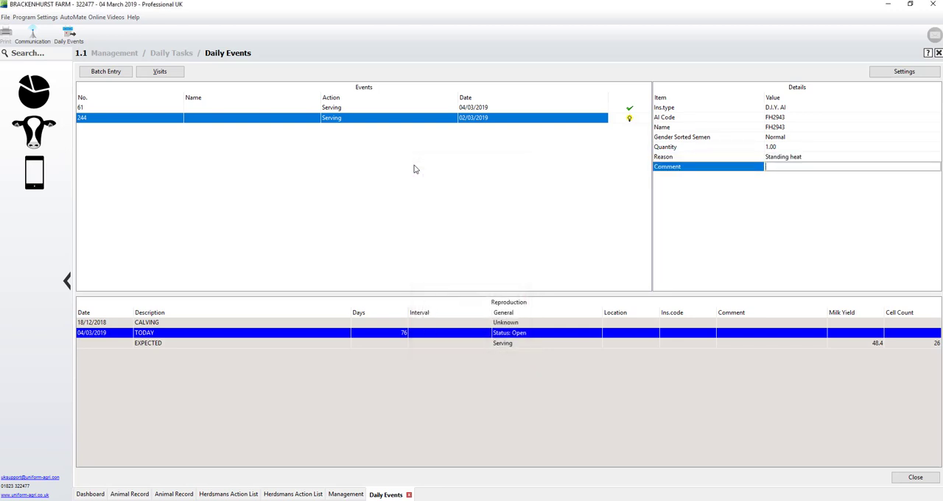
key("Return")
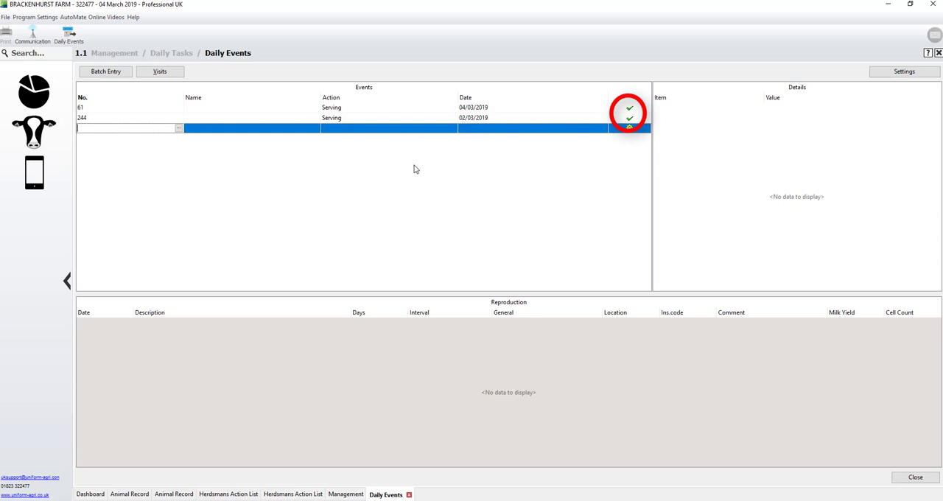
Delete the serving line for cow 61 from the Events list and confirm the deletion.
left_click(224, 109)
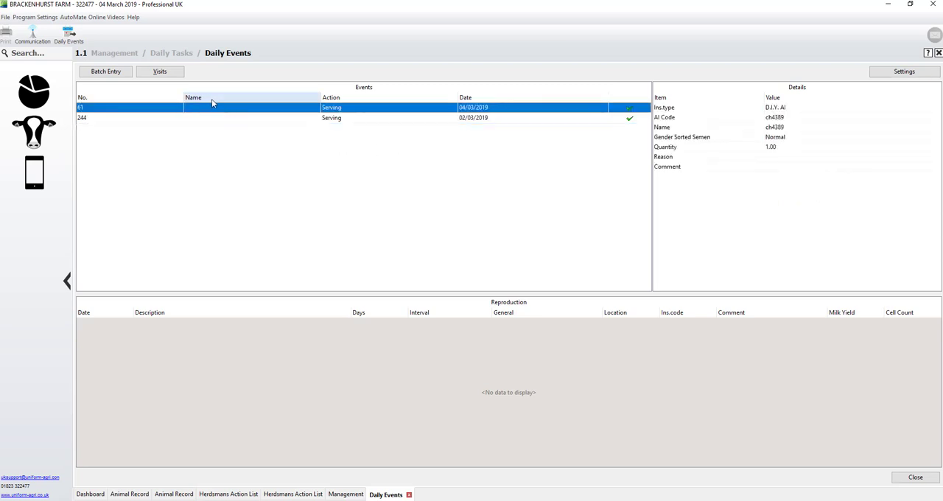
right_click(213, 110)
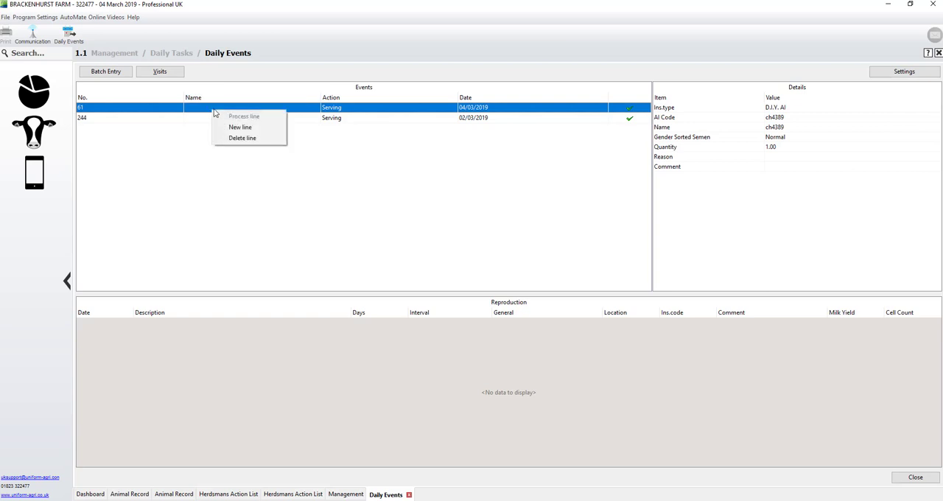
left_click(248, 140)
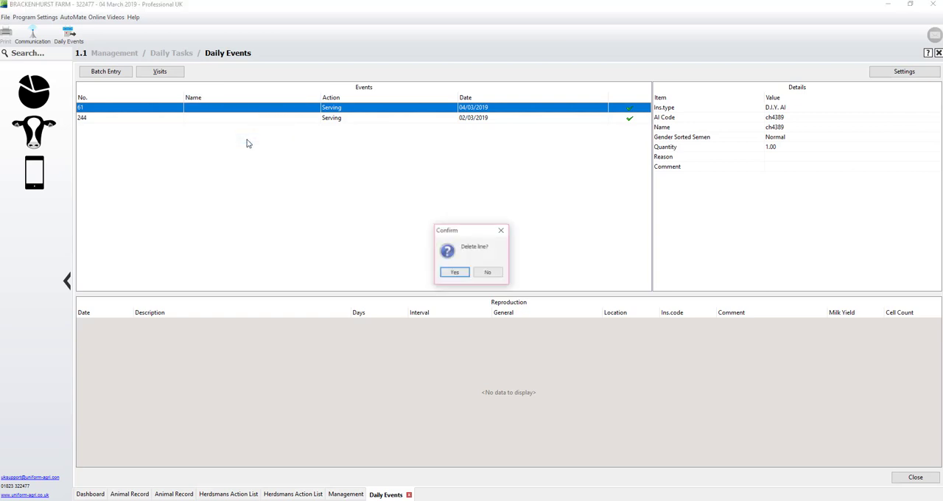
left_click(453, 274)
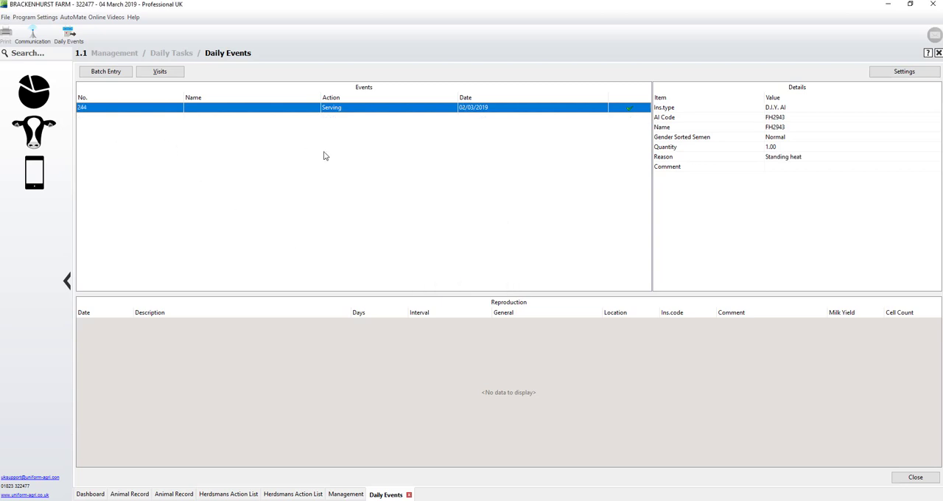
Add a Calving event for cow 584 dated 04/03/2019.
key("Down")
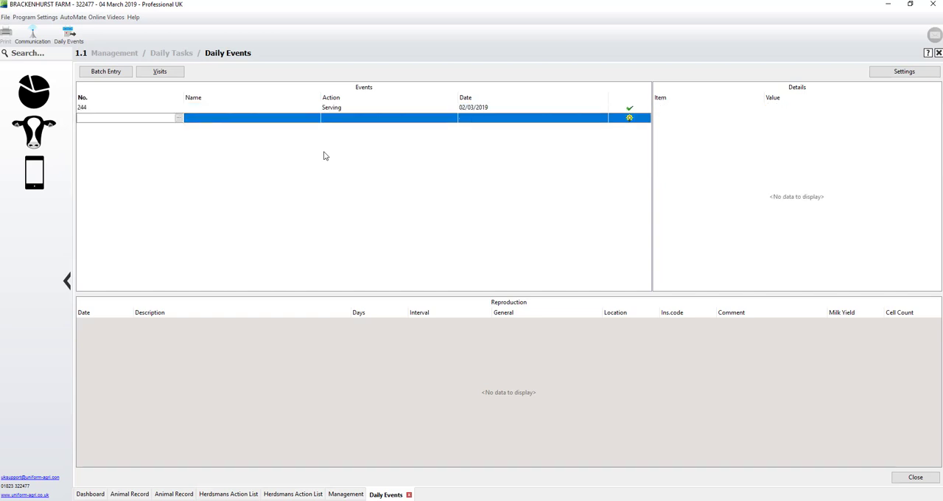
type("584")
key("Tab")
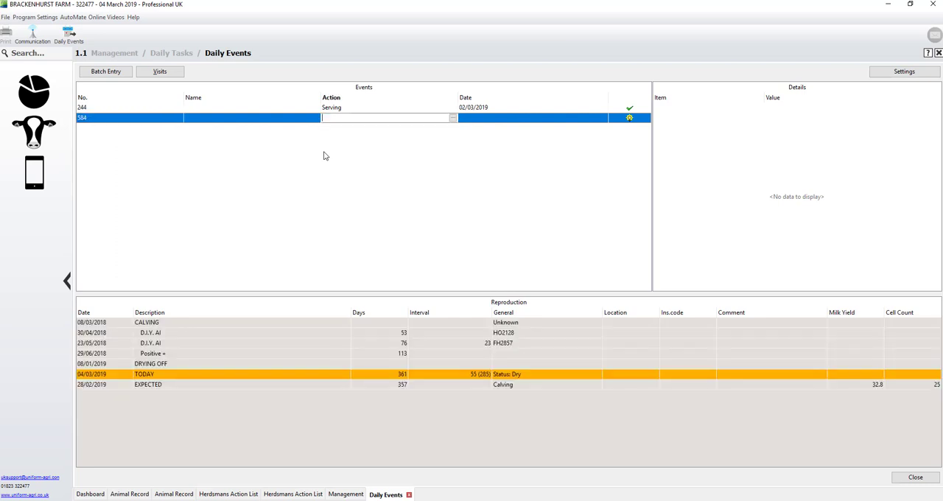
type("c")
key("Tab")
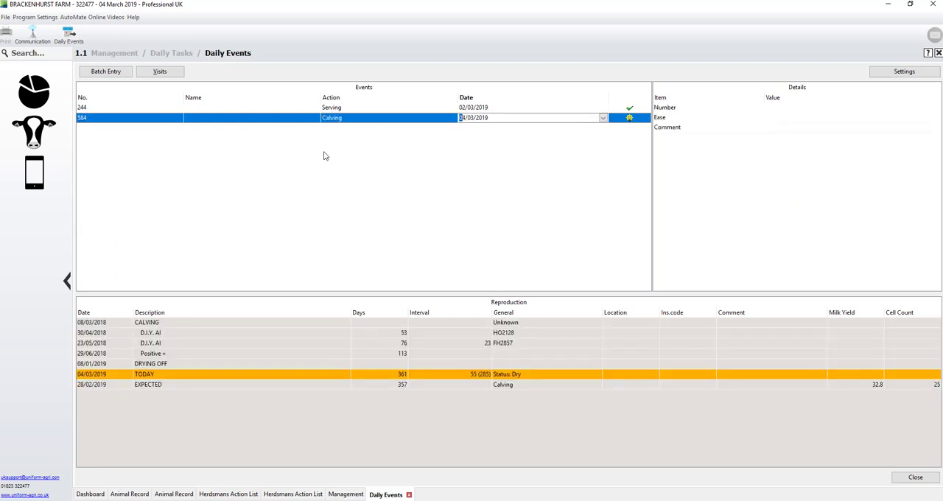
key("Tab")
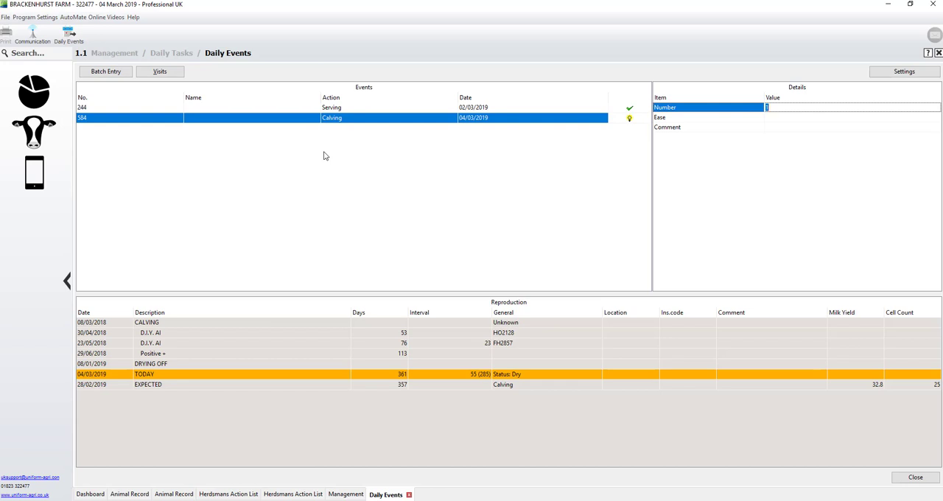
Record cow 584's calving with number of calves 1, calving ease No problem and no comment.
key("Tab")
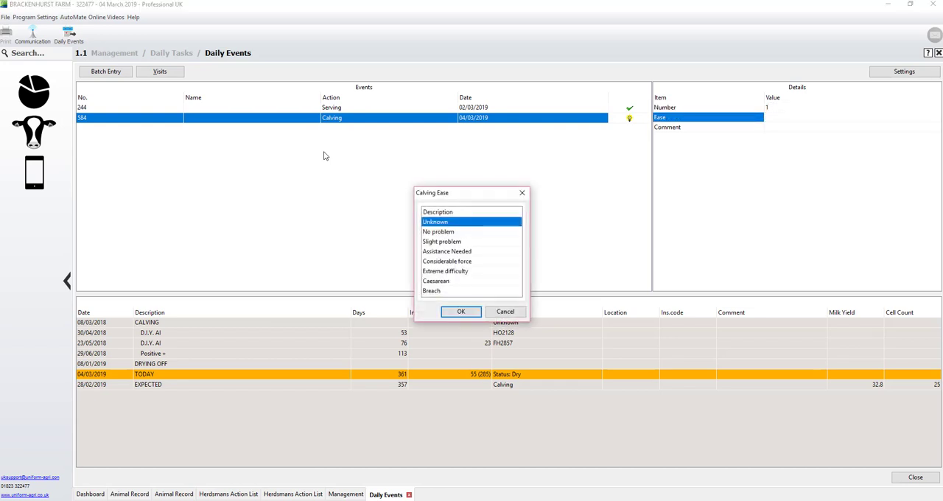
key("Down")
key("Return")
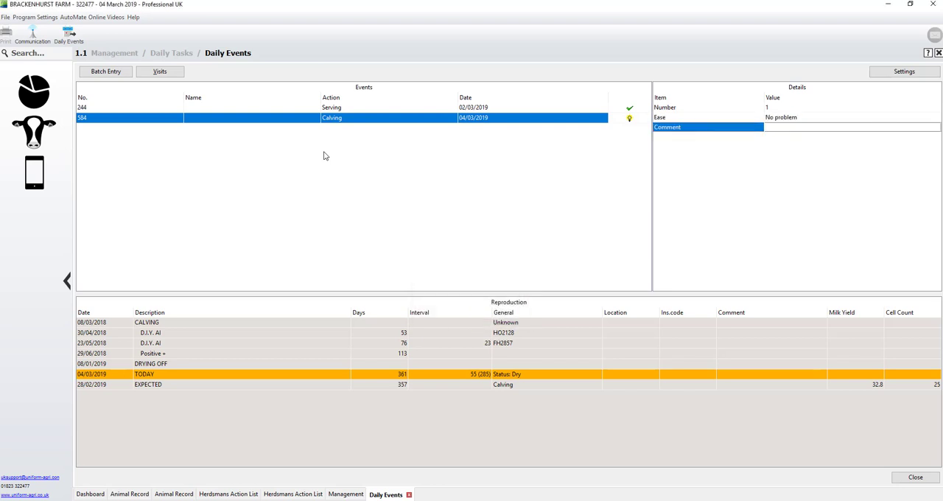
key("Return")
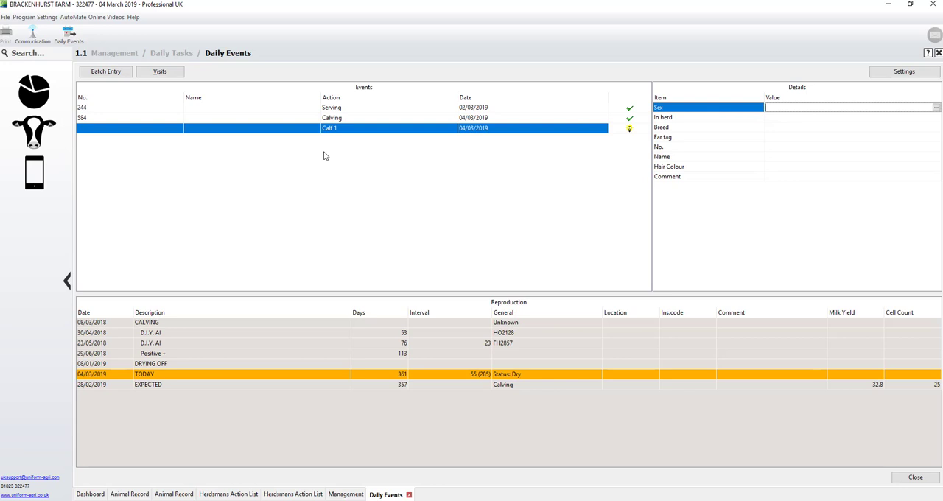
Register calf 1 as Female, in herd Yes, and accept Holstein Friesian (01) as its breed.
key("Return")
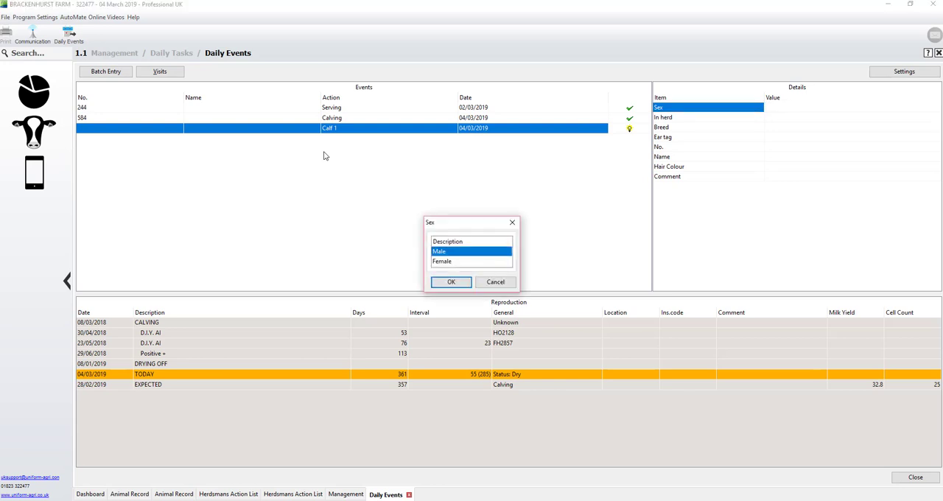
key("Down")
key("Return")
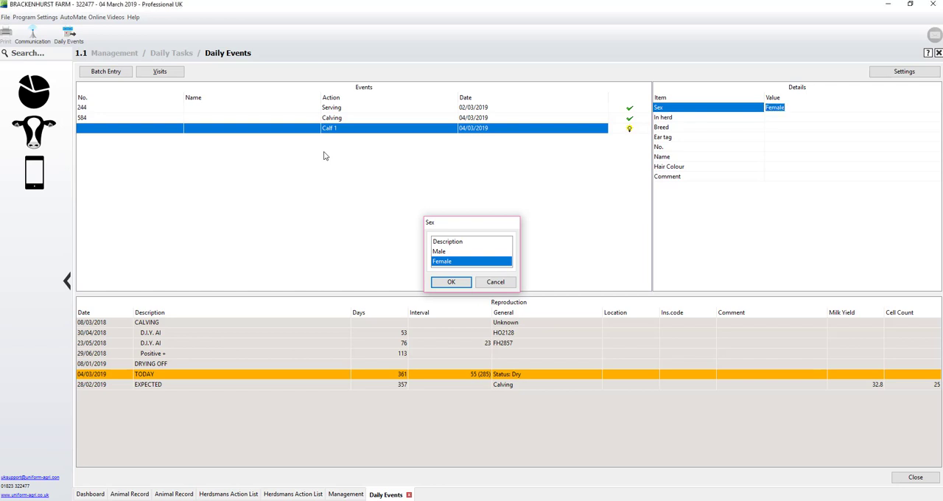
key("Return")
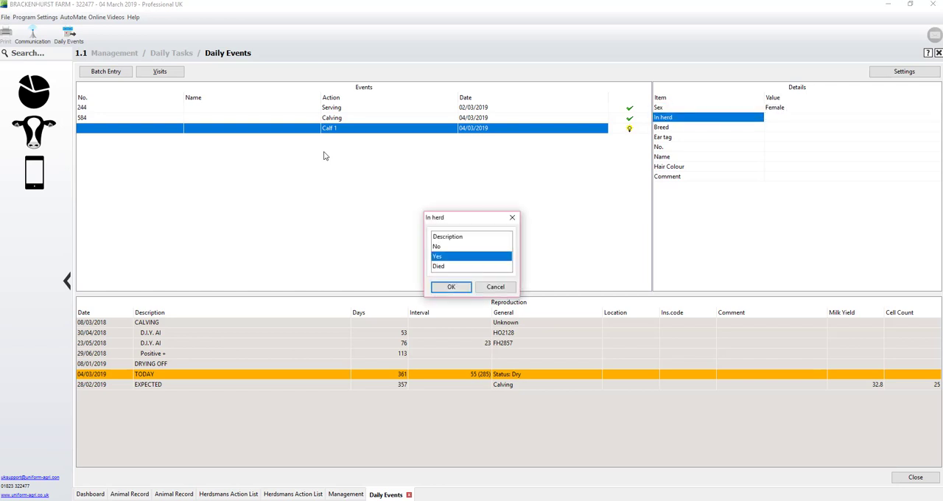
key("Return")
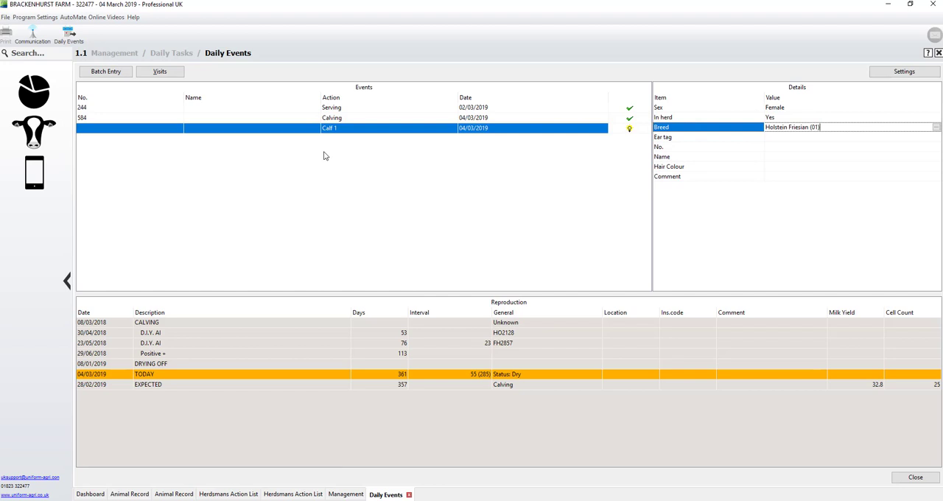
key("Return")
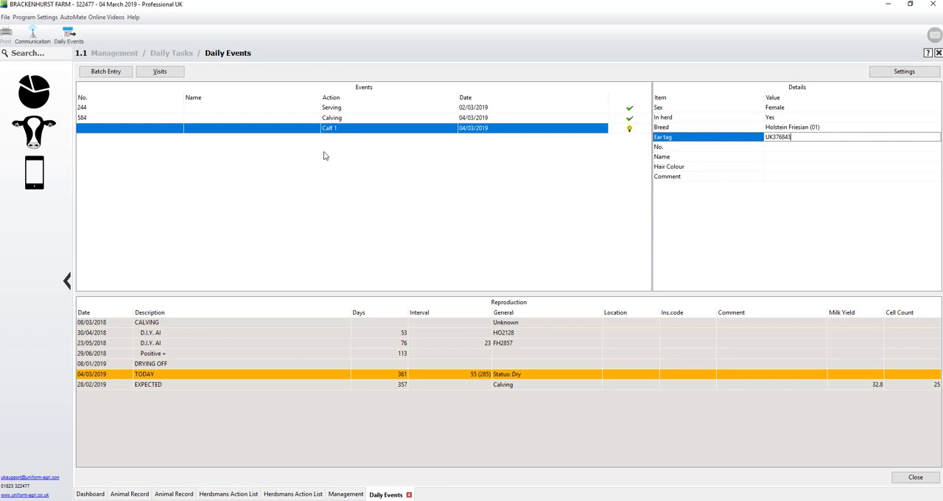
type("600001")
key("Return")
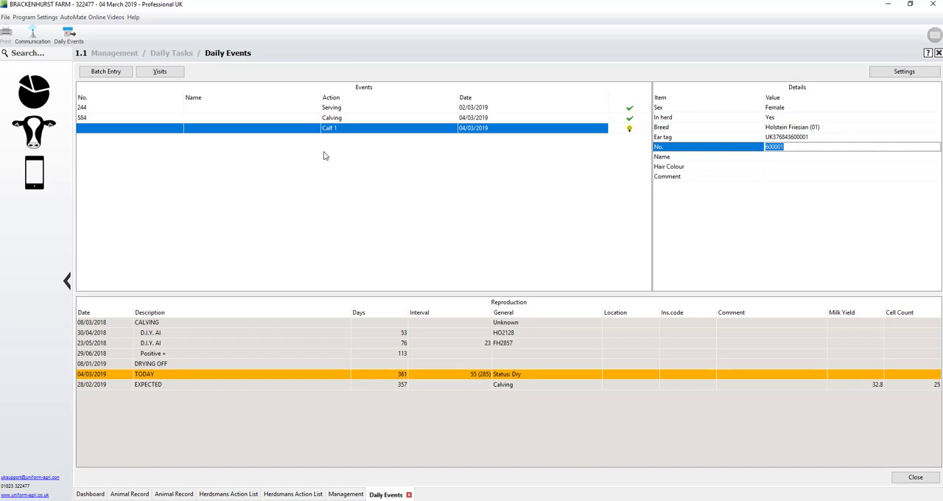
key("BackSpace")
type("6001")
key("Return")
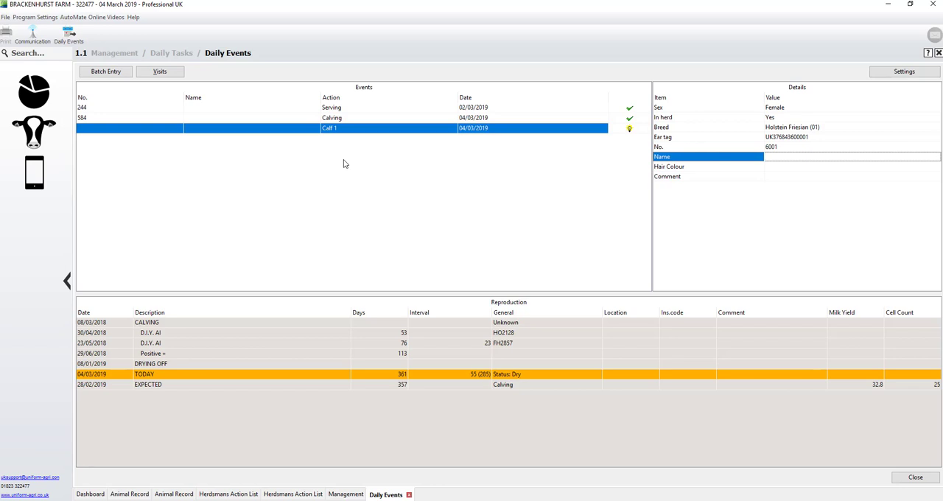
Finish the calf's record with no name, the hair colour Black and White and no comment.
key("Return")
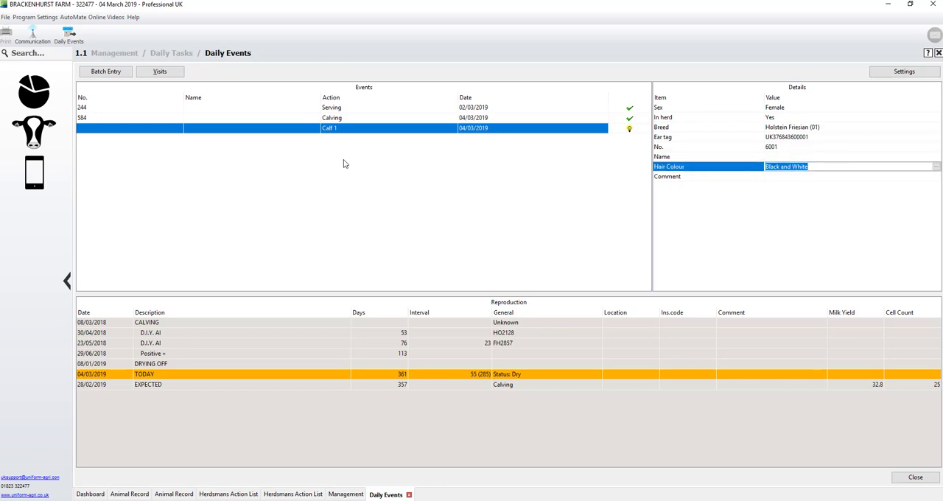
key("Return")
key("Return")
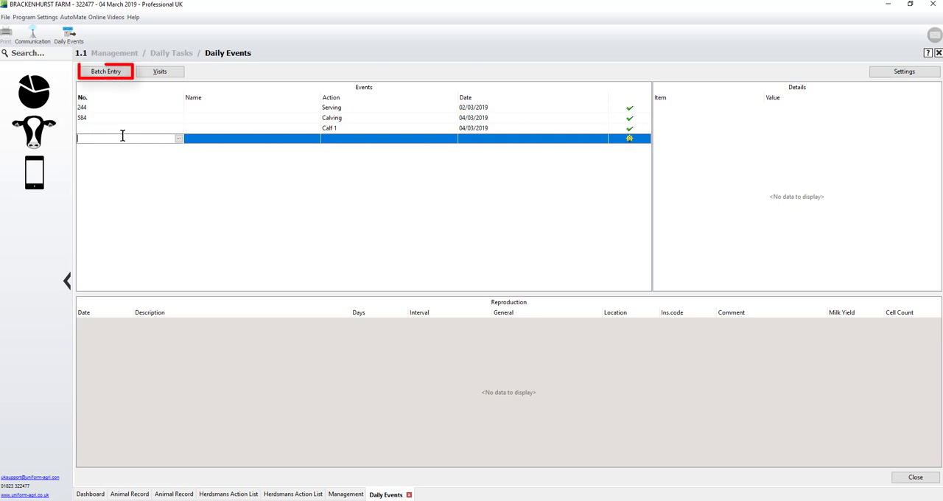
Start a Declare Pregnant batch entry for calved animals 35 days after service, excluding young stock.
left_click(111, 72)
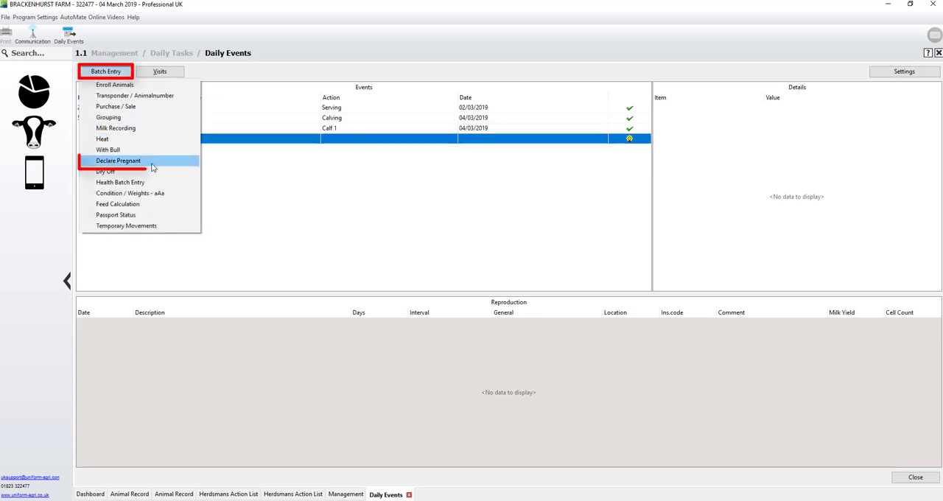
left_click(153, 165)
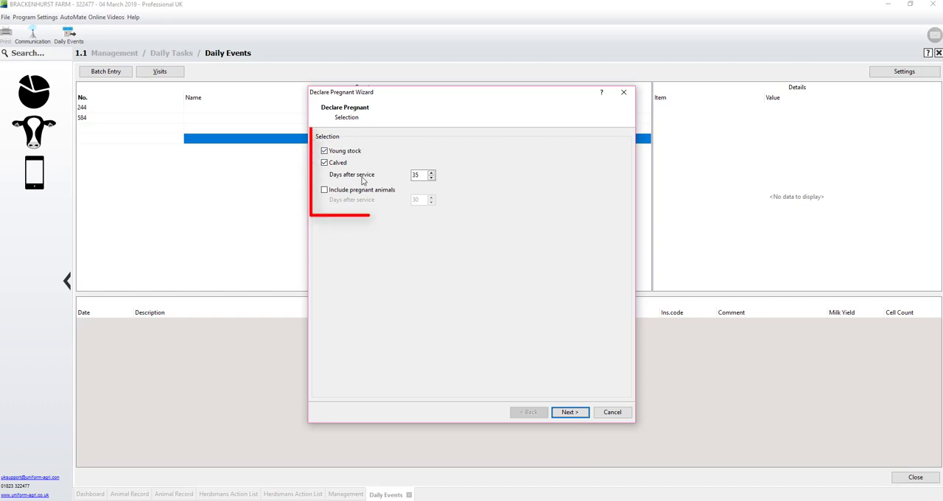
left_click(324, 151)
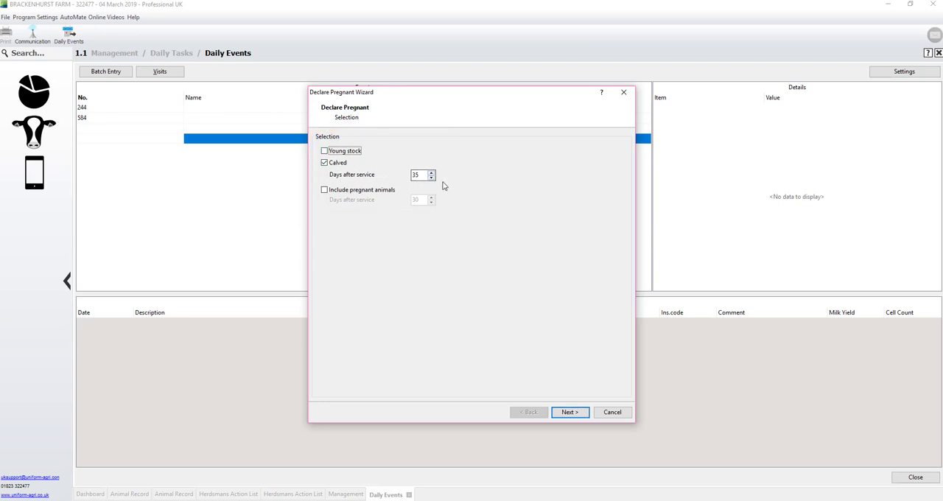
left_click(572, 414)
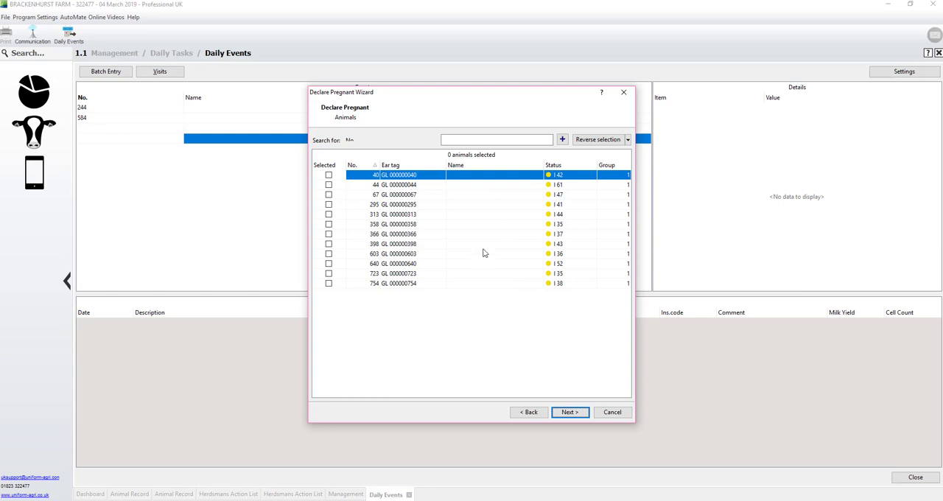
Select animals 40, 44, 67 and 295 for the pregnancy declaration and continue to its details.
left_click(329, 175)
left_click(328, 185)
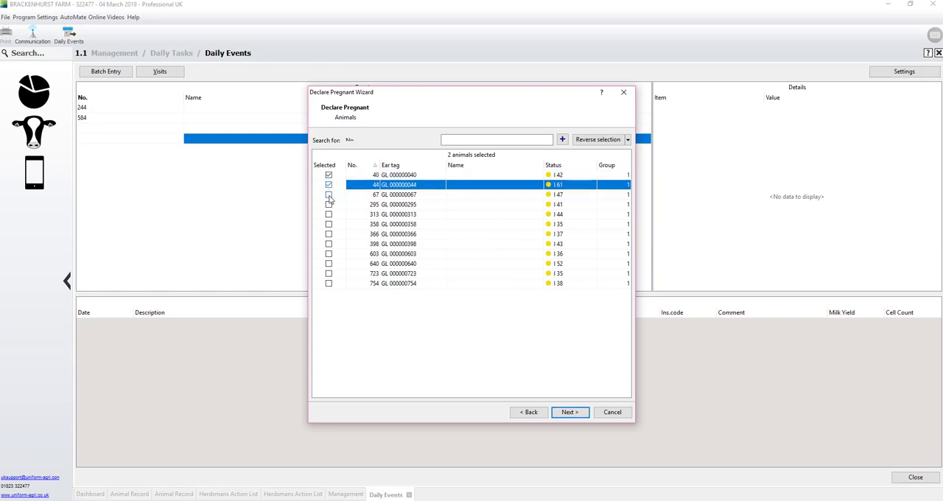
left_click(329, 195)
left_click(328, 204)
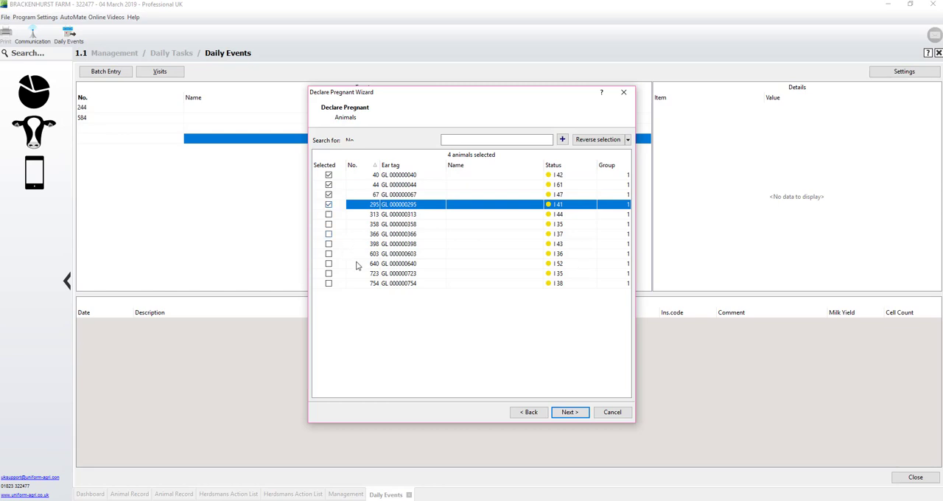
left_click(571, 413)
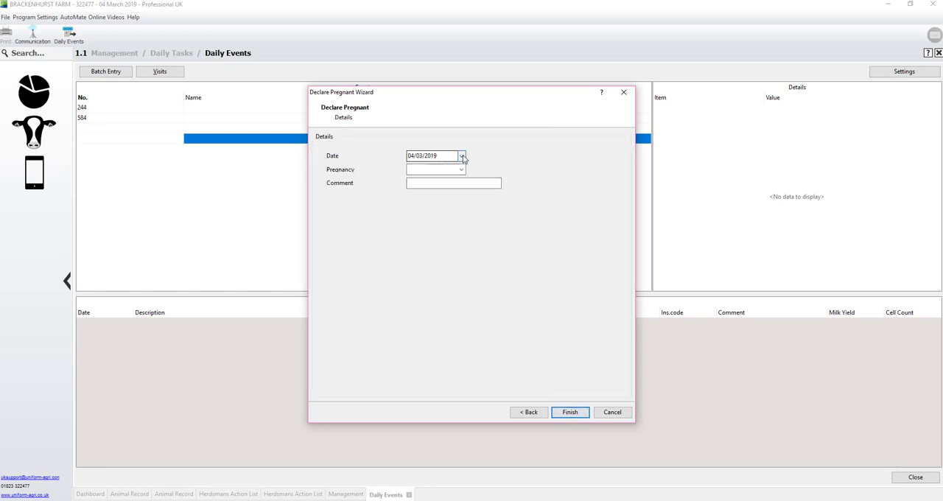
Declare the selected animals Positive + on 04/03/2019 and decline entering further pregnancy checks.
left_click(462, 170)
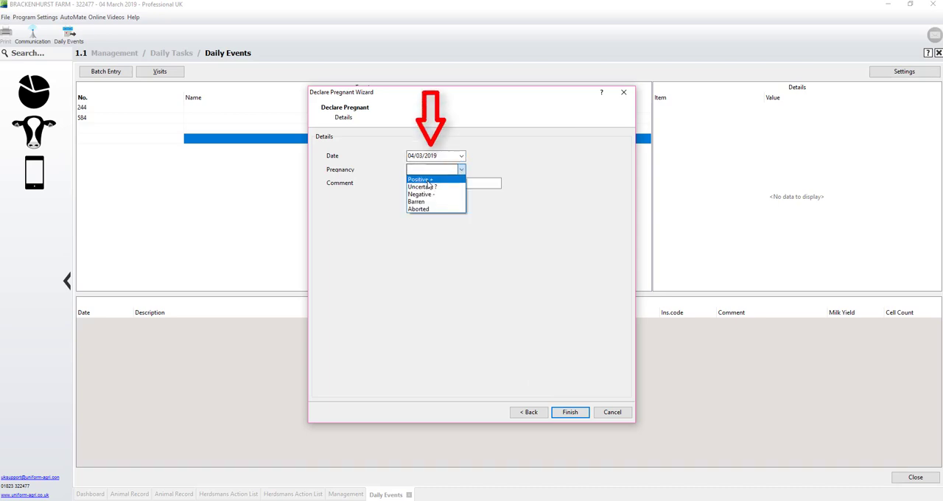
left_click(445, 180)
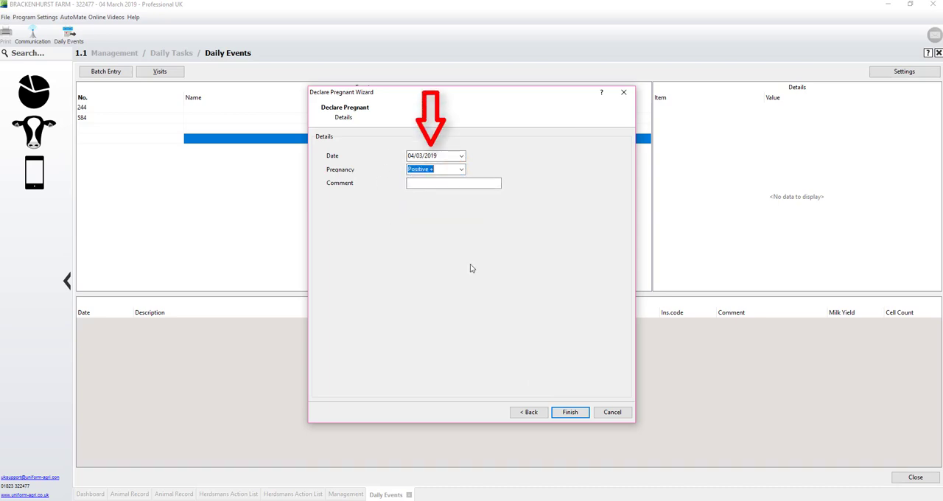
left_click(571, 413)
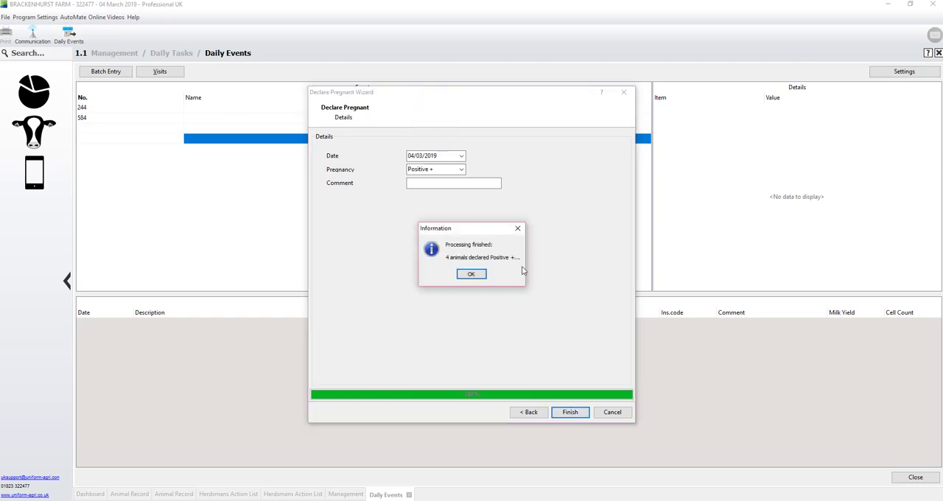
left_click(473, 275)
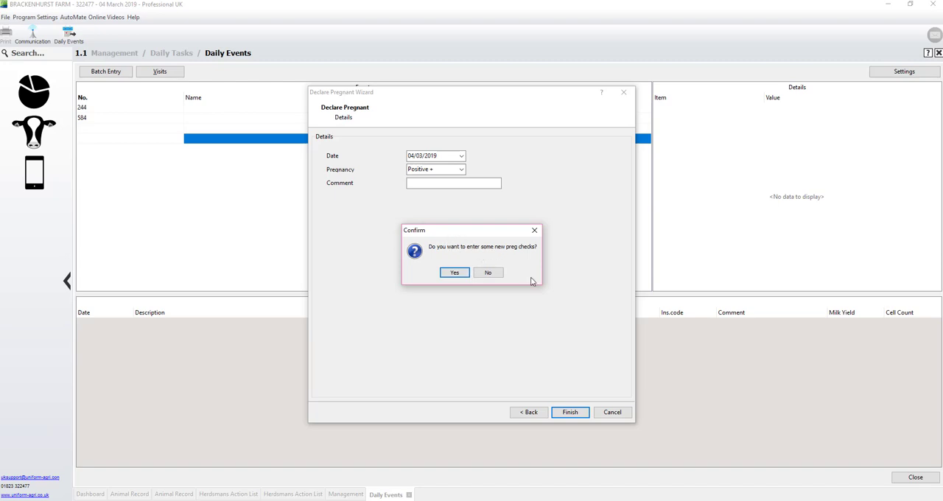
left_click(489, 273)
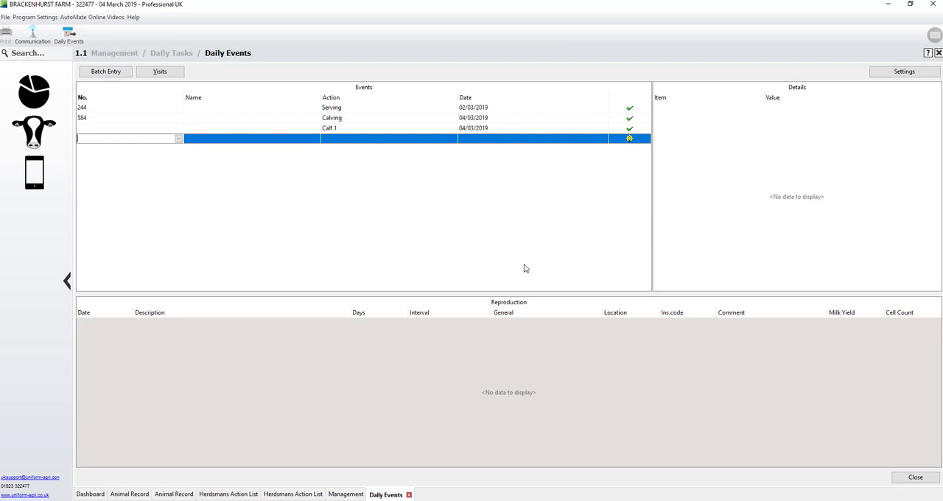
Add a Health Event for cow 67 dated 04/03/2019.
type("67")
key("Tab")
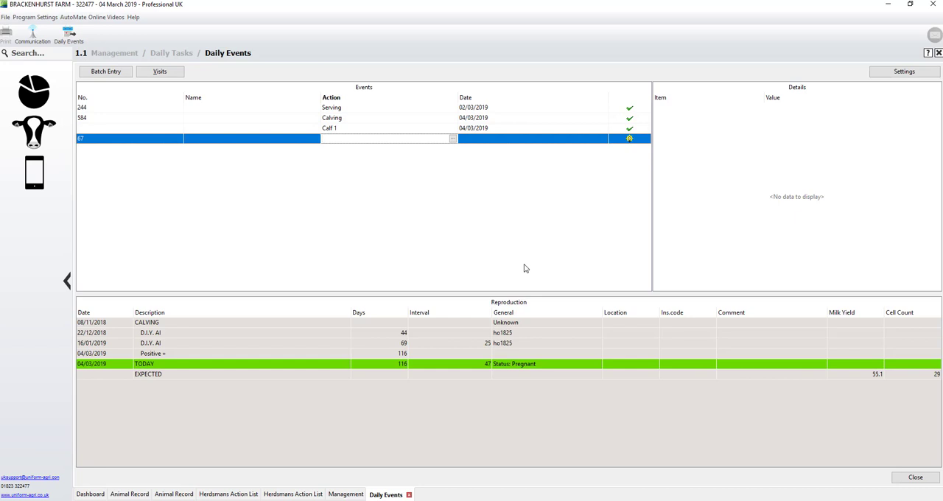
type("Health Event")
key("Tab")
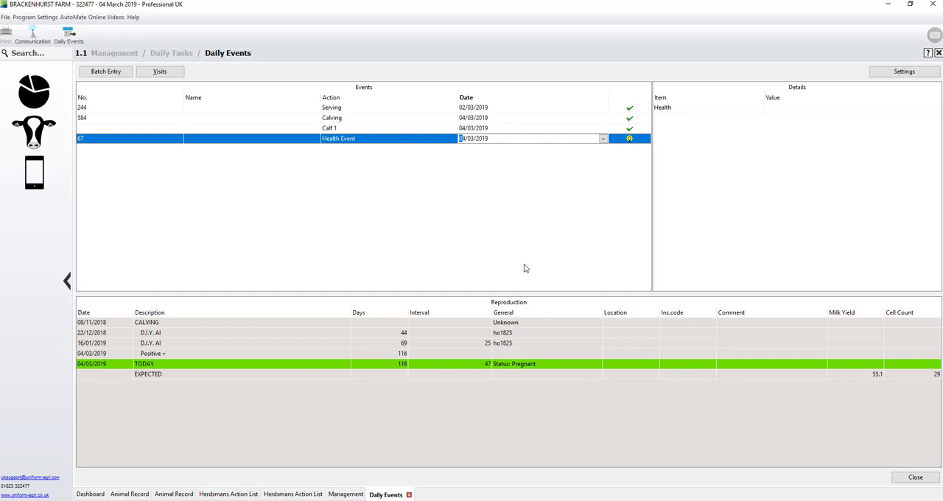
key("Tab")
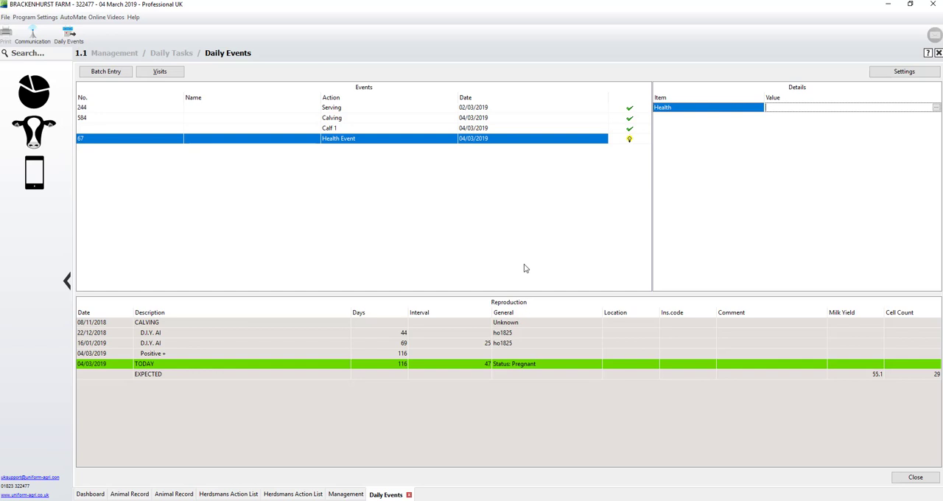
Set the health condition for cow 67 to Clinical Mastitis, located in the RF quarter, and continue past the condition details.
key("Return")
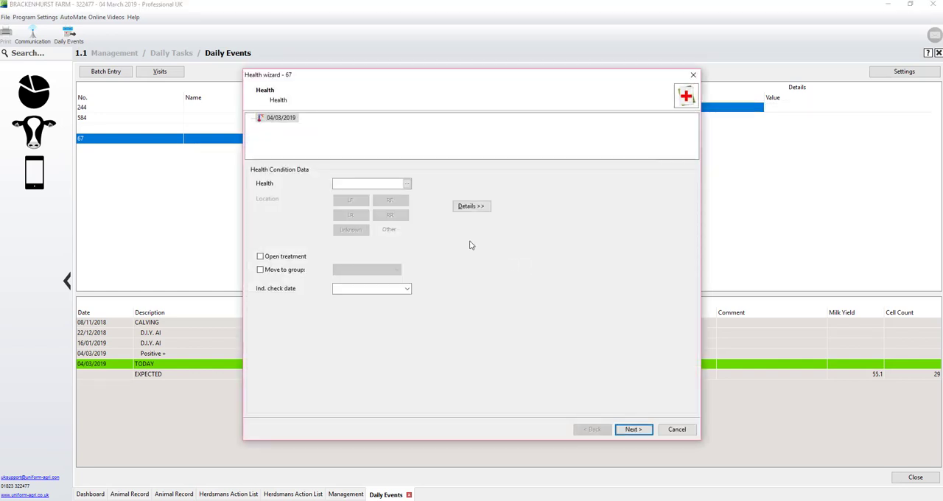
left_click(407, 185)
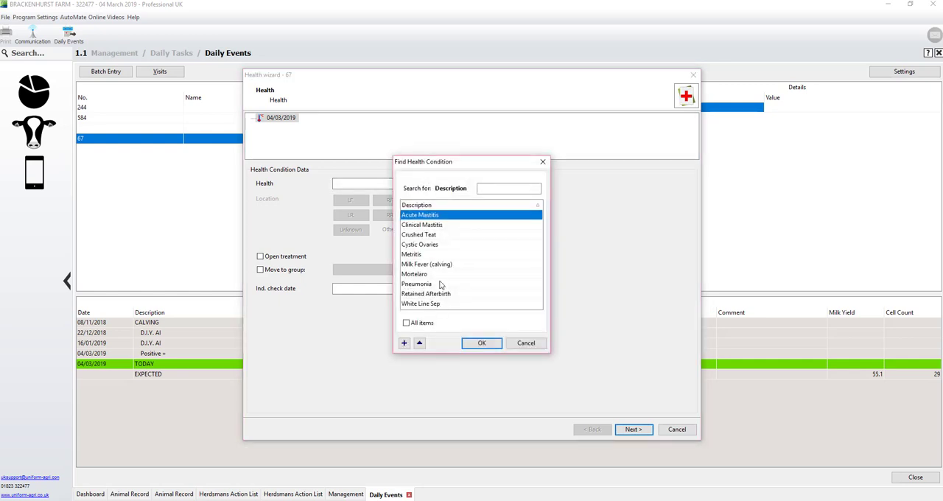
left_click(492, 188)
type("mast")
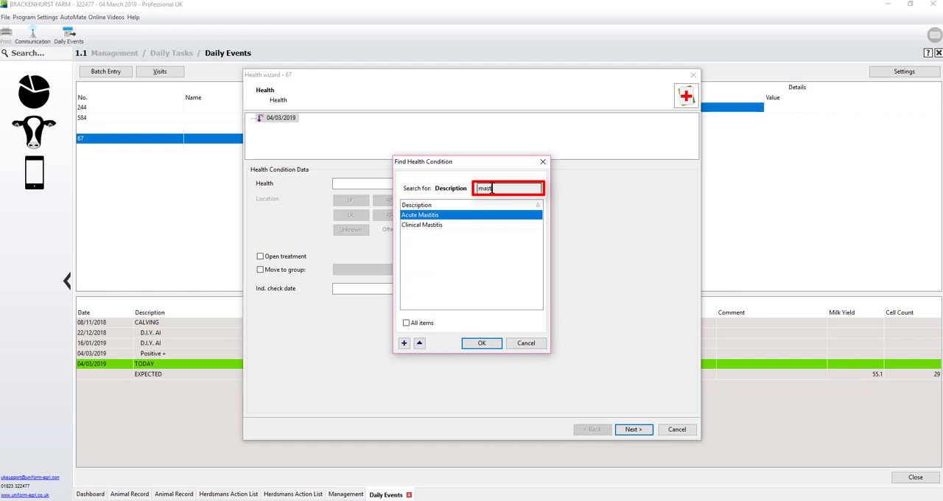
double_click(432, 225)
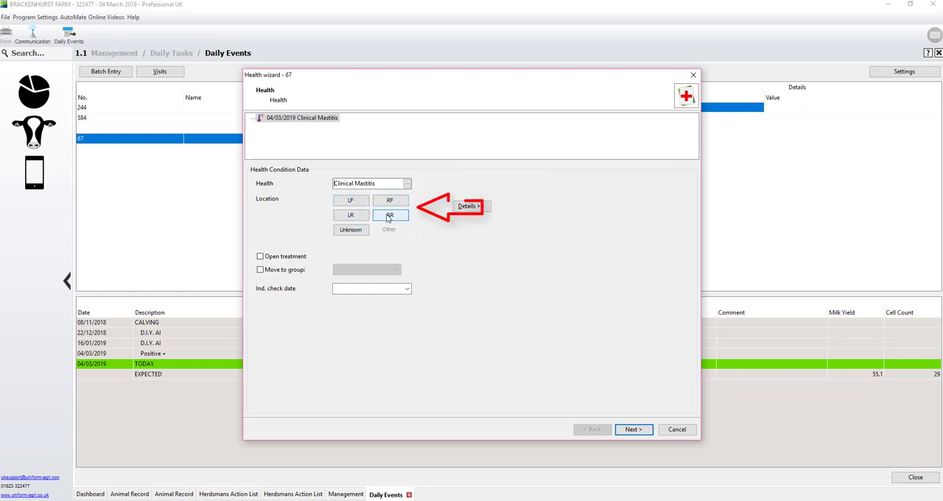
left_click(393, 203)
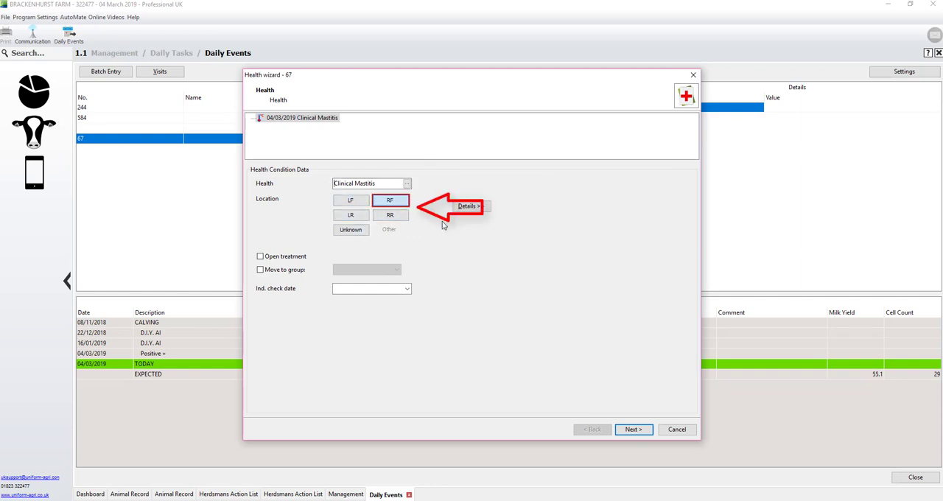
left_click(634, 430)
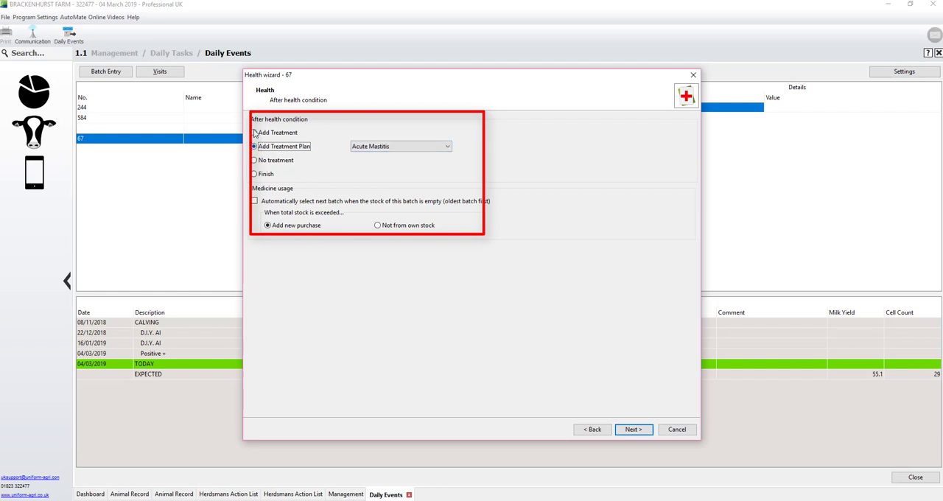
Add an individual Antibiotics treatment to the Clinical Mastitis condition rather than a treatment plan, leaving the administrator blank.
left_click(280, 134)
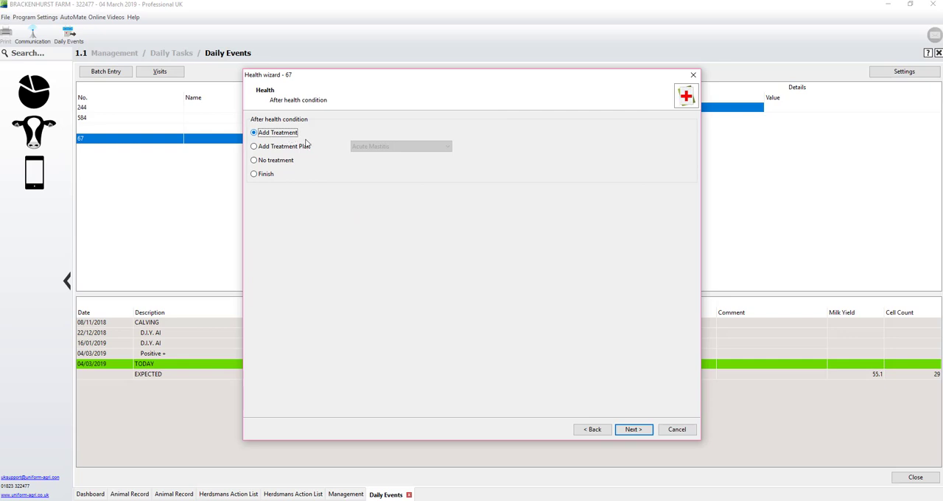
left_click(633, 429)
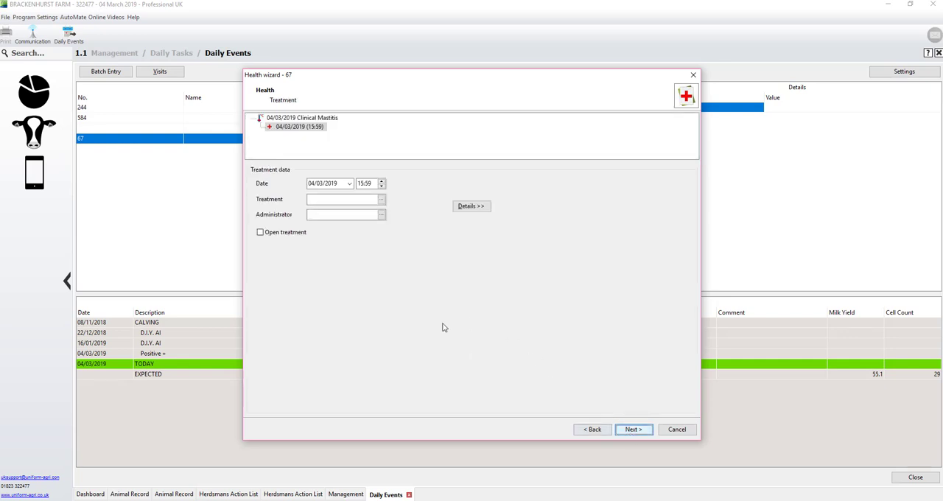
left_click(382, 200)
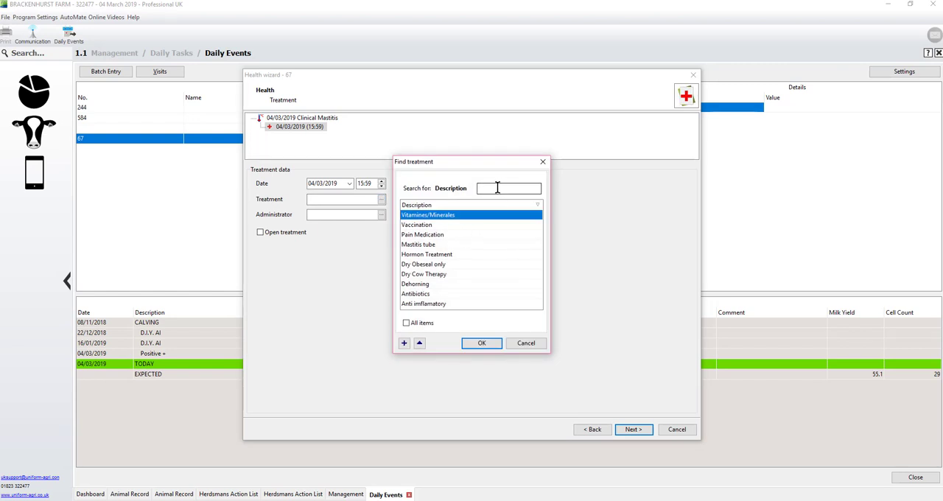
left_click(410, 295)
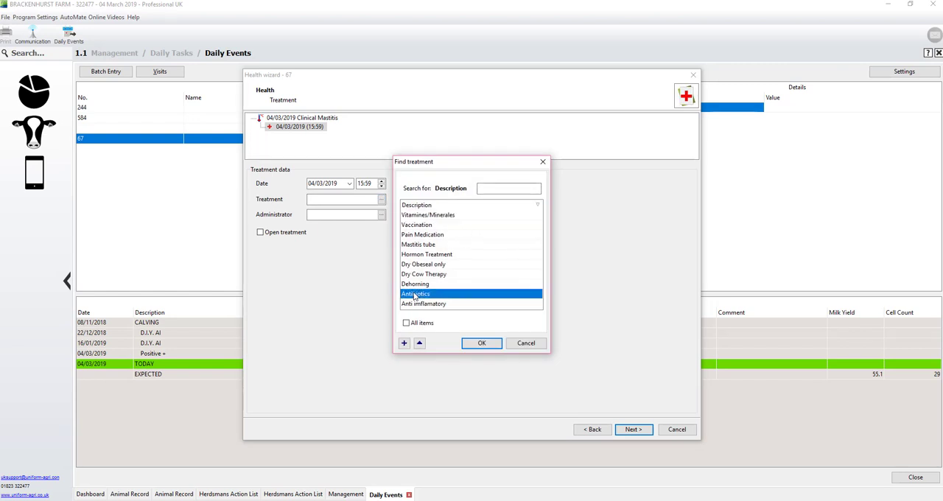
left_click(483, 343)
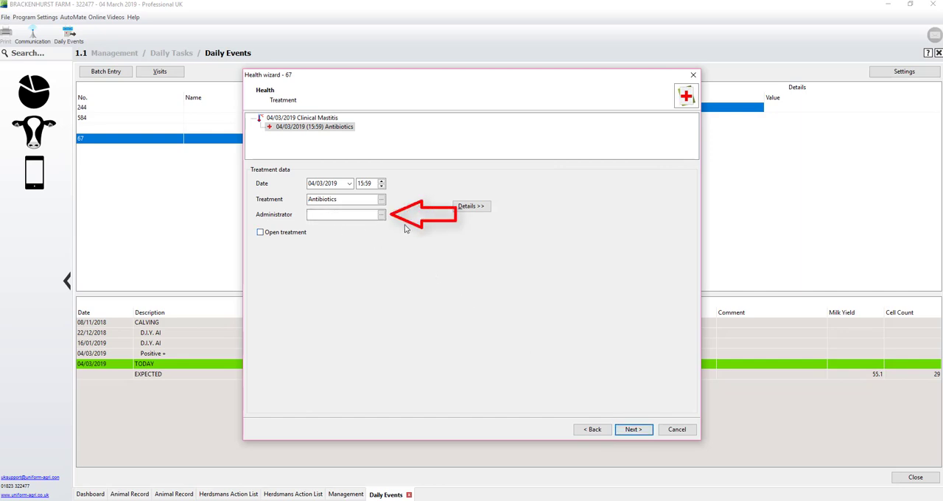
left_click(632, 430)
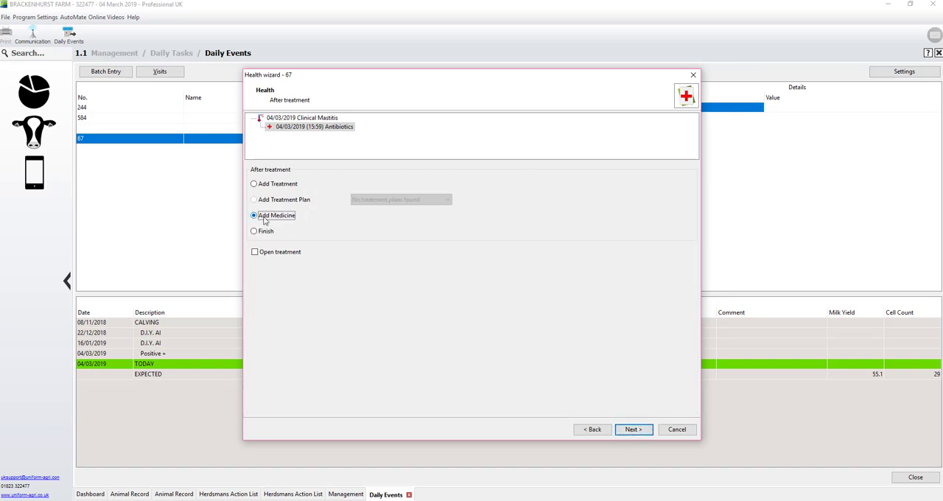
Add the medicine Tetra Delta to the Antibiotics treatment, then finish the health record and acknowledge the withdrawal period end dates.
left_click(632, 431)
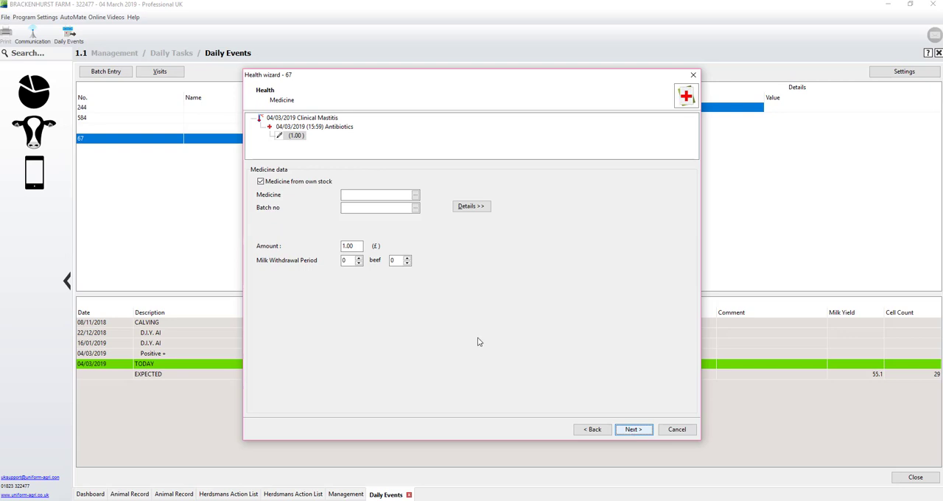
left_click(417, 196)
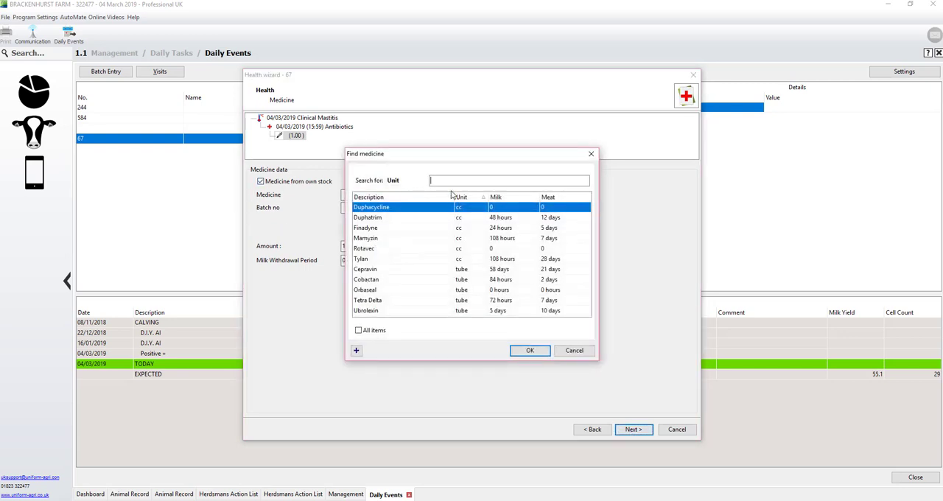
left_click(381, 302)
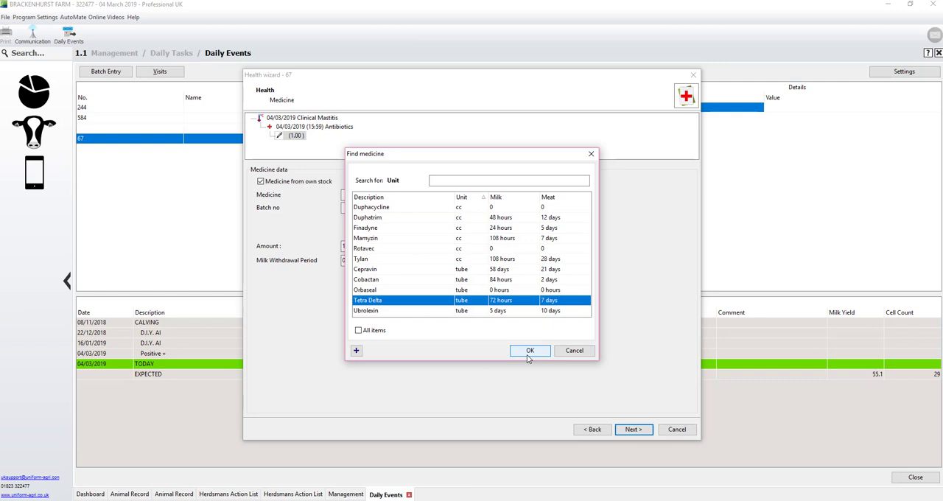
left_click(530, 352)
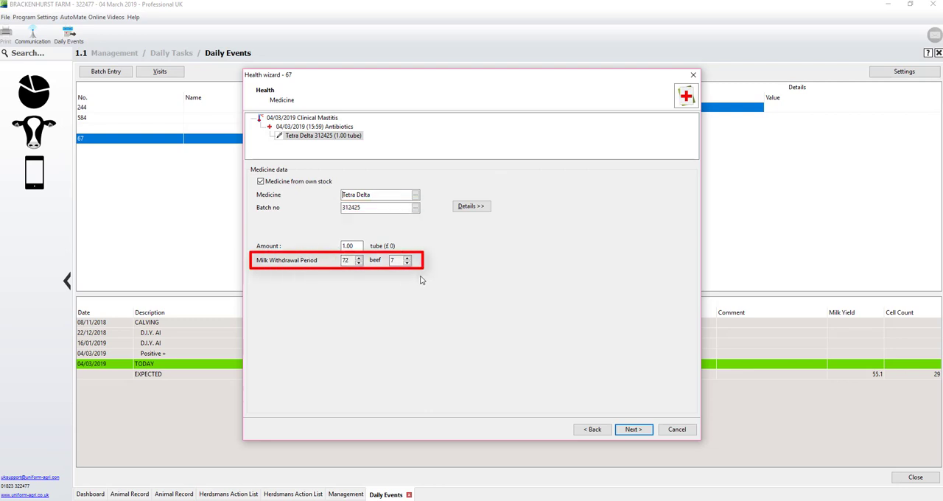
left_click(634, 430)
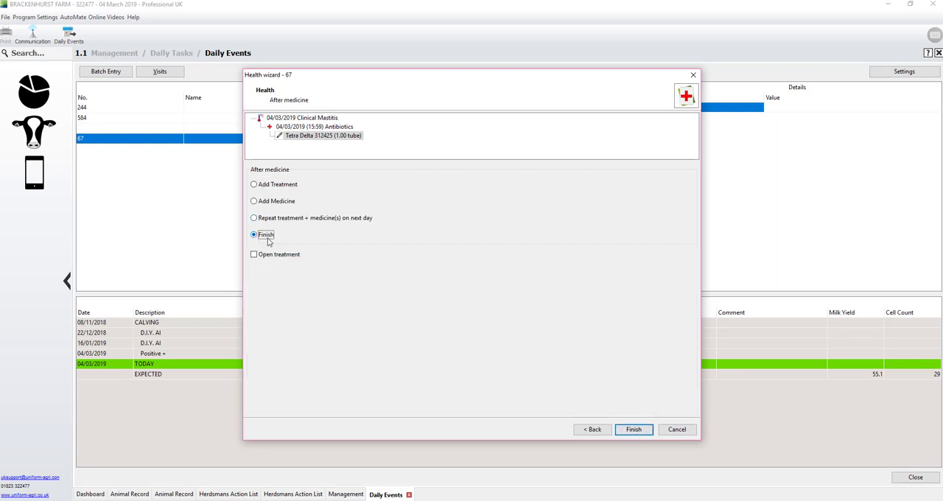
left_click(641, 437)
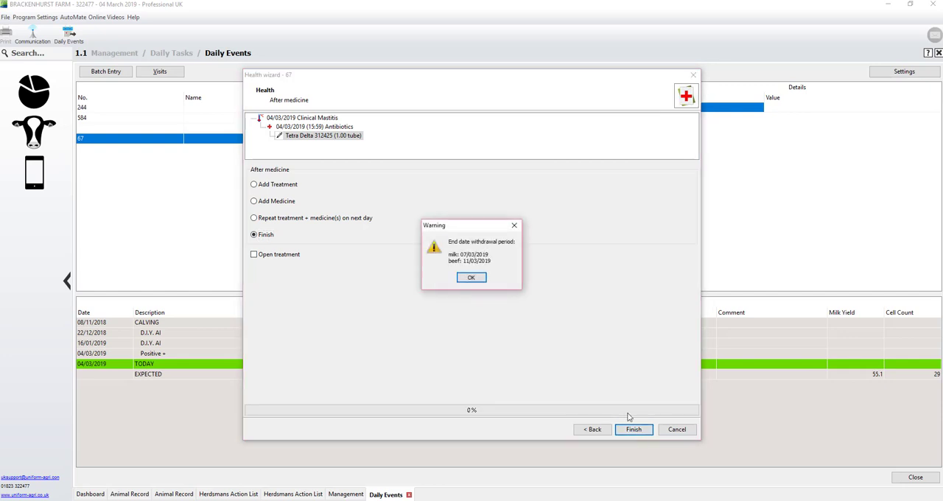
left_click(471, 279)
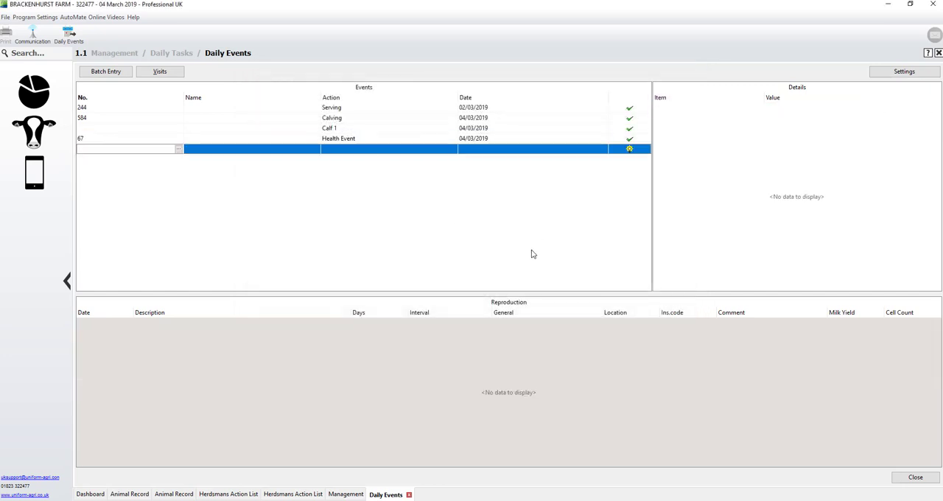